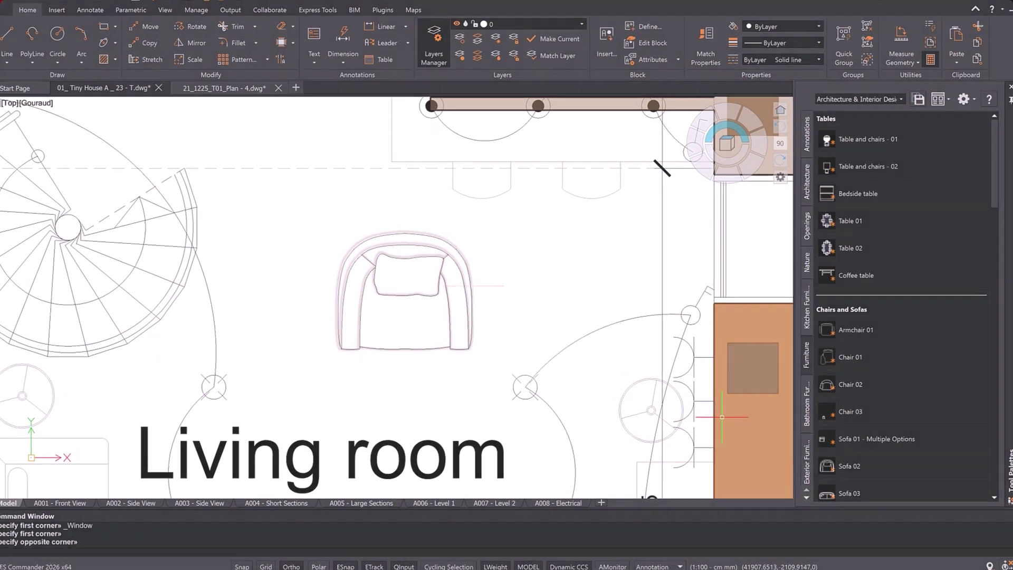
# - Zoom to the armchair and set its visibility state to Front View
pyautogui.click(465, 296)
pyautogui.click(627, 326)
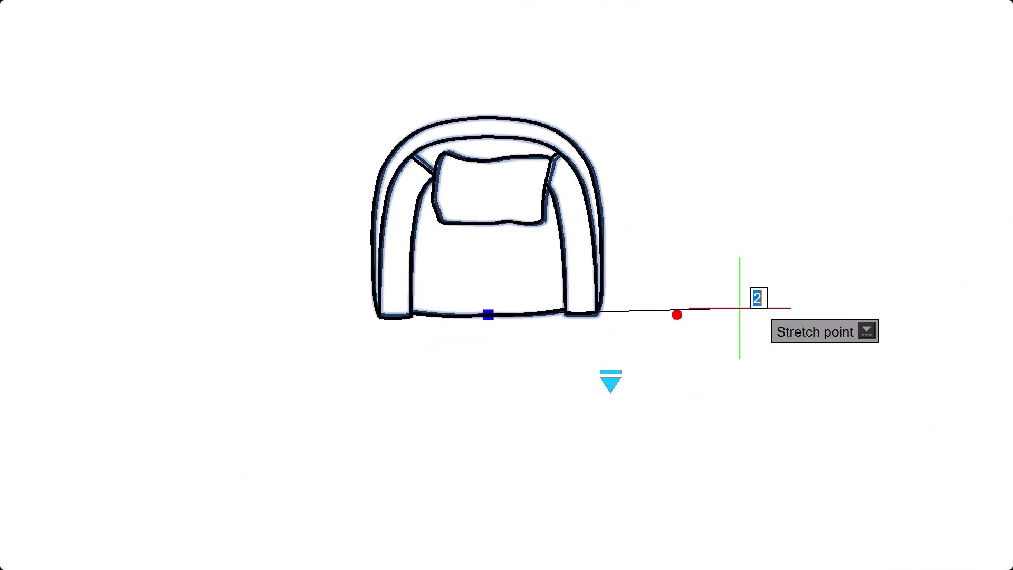
pyautogui.press('Escape')
pyautogui.moveTo(611, 381)
pyautogui.click(633, 421)
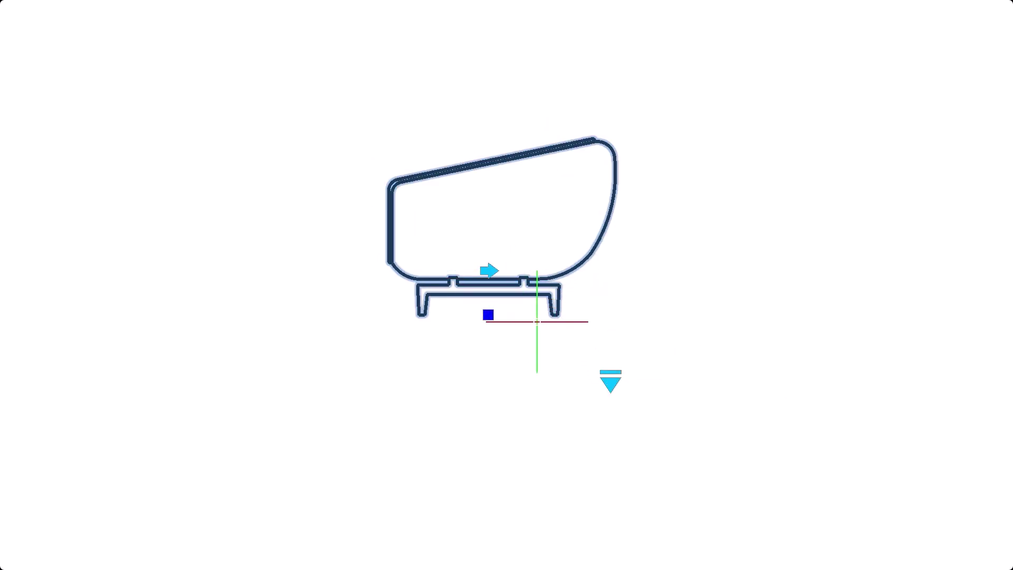
pyautogui.click(610, 381)
pyautogui.click(659, 420)
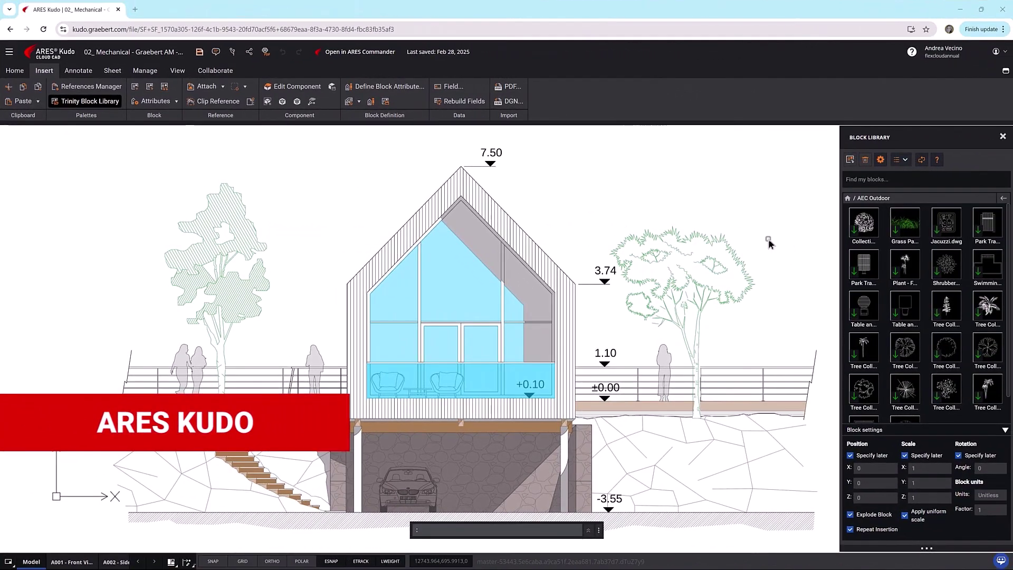
# - Select the tree block to the right of the house elevation
pyautogui.click(702, 316)
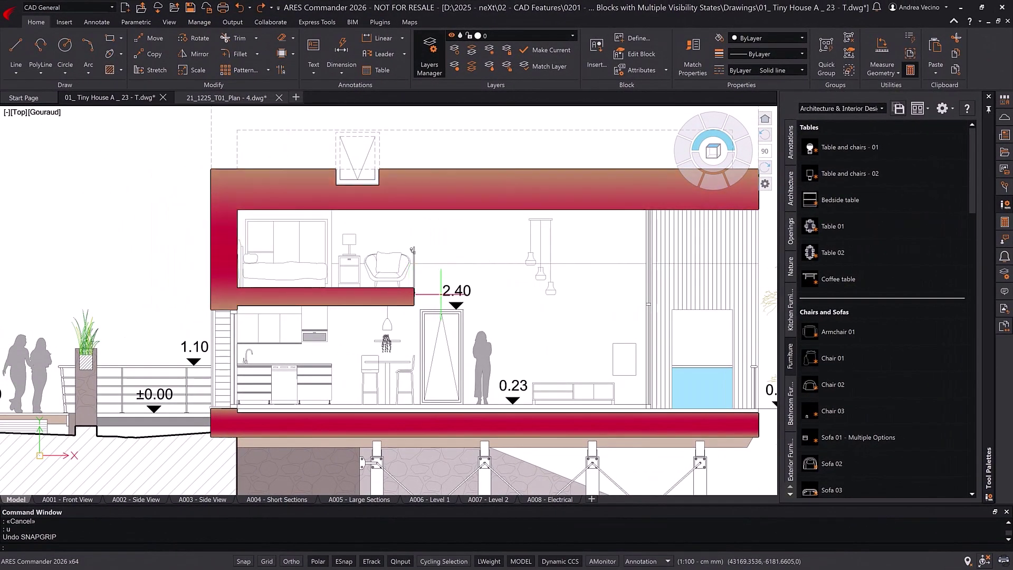
# - Stretch the 2.40 level marker further to the right
pyautogui.click(440, 297)
pyautogui.click(420, 309)
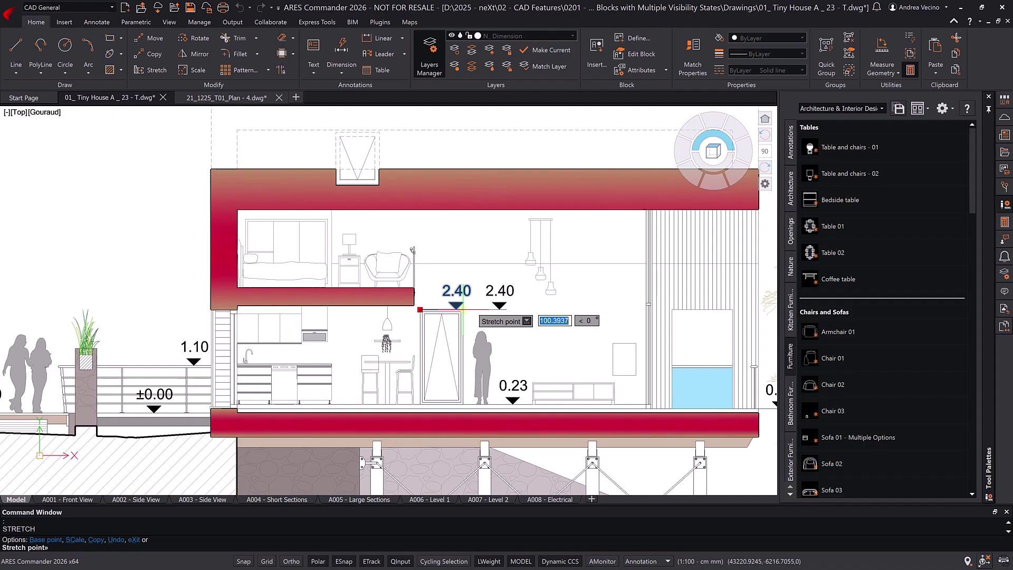
pyautogui.click(464, 309)
pyautogui.press('Escape')
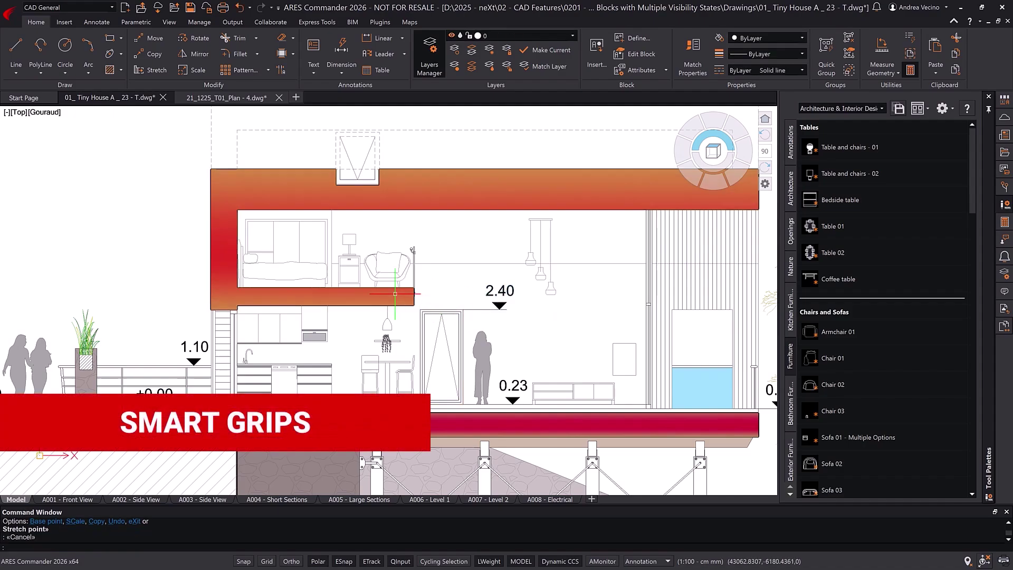
# - Switch the bedside table to a drawer version, the base cabinet to 2 Drawers - Front, and the stool to another view
pyautogui.click(354, 284)
pyautogui.click(362, 291)
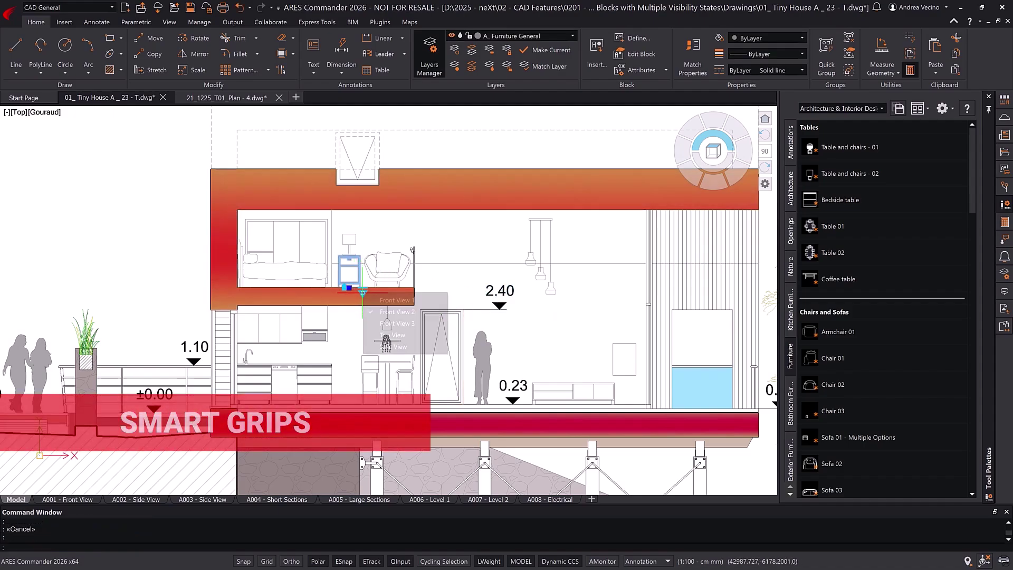
pyautogui.click(380, 304)
pyautogui.press('Escape')
pyautogui.click(254, 388)
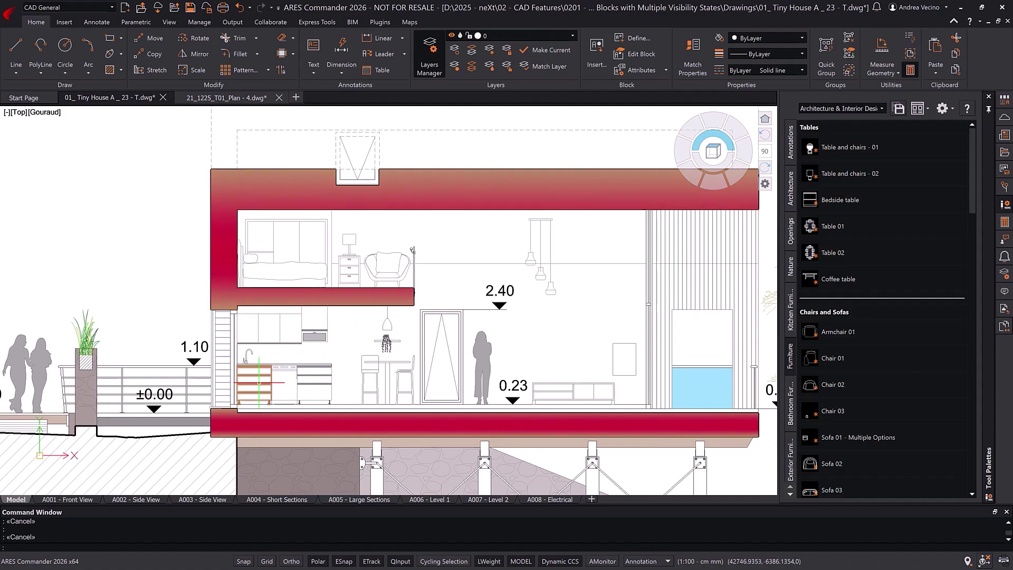
pyautogui.click(282, 411)
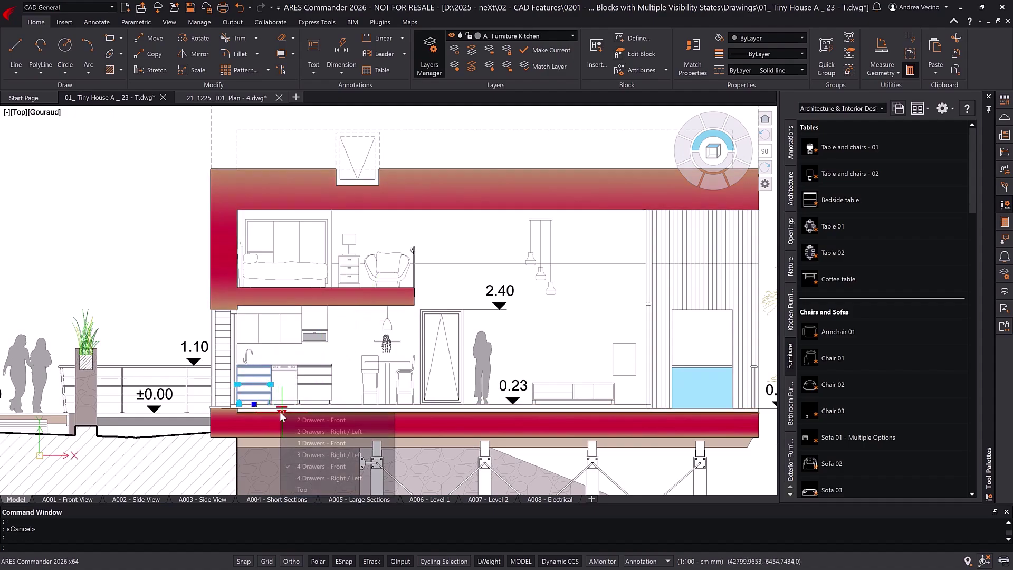
pyautogui.click(304, 419)
pyautogui.press('Escape')
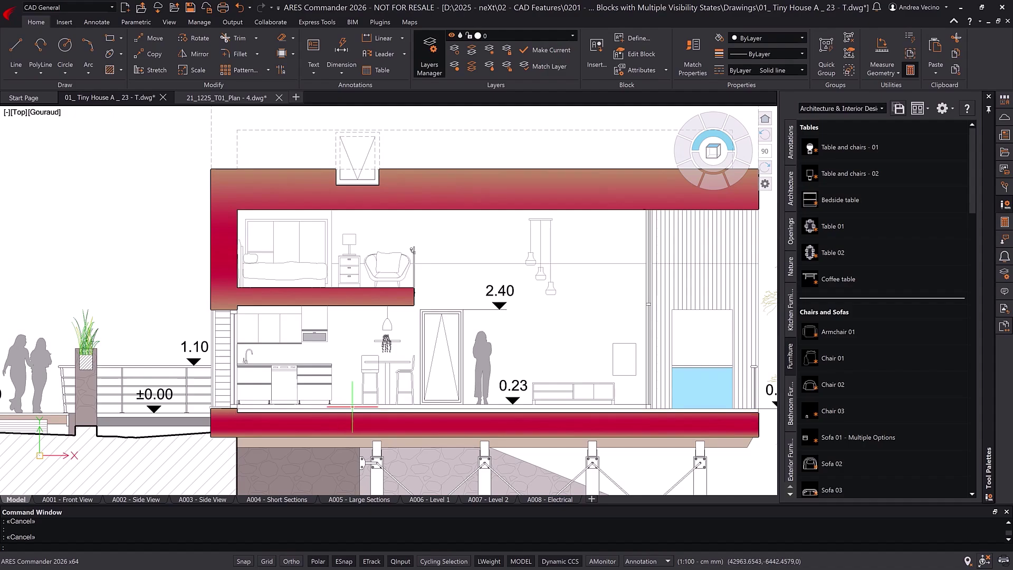
pyautogui.click(370, 380)
pyautogui.click(366, 417)
pyautogui.click(396, 457)
pyautogui.press('Escape')
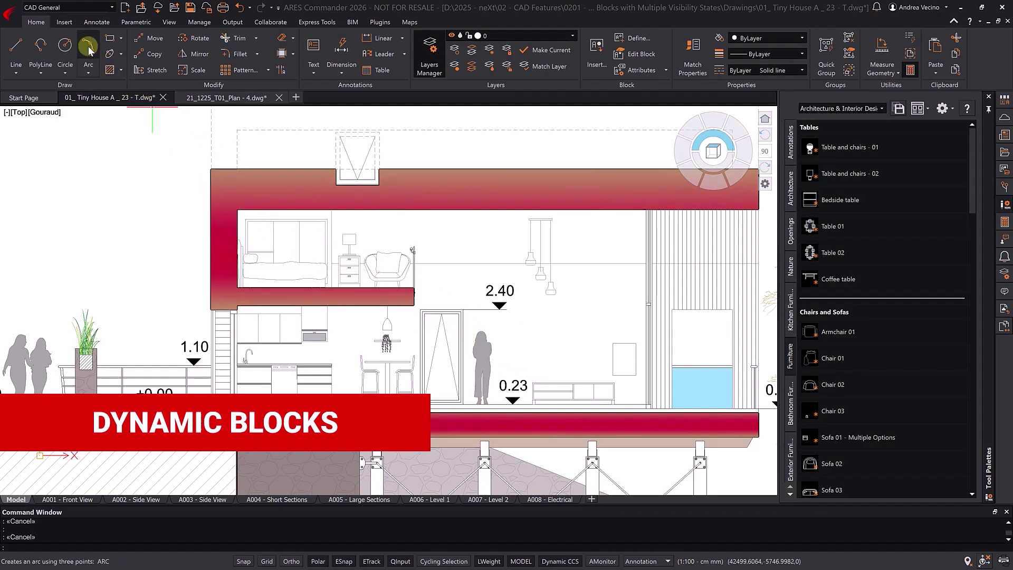
# - Insert the TV 01 block onto the living-room cabinet near the 0.23 level
pyautogui.click(64, 22)
pyautogui.click(15, 48)
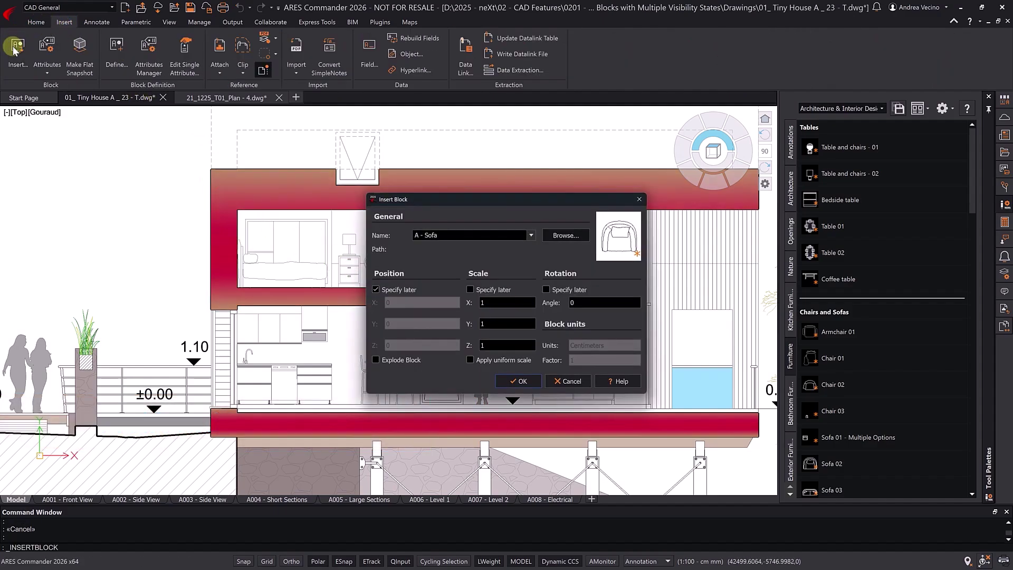
pyautogui.click(517, 235)
pyautogui.moveTo(532, 249); pyautogui.dragTo(530, 369)
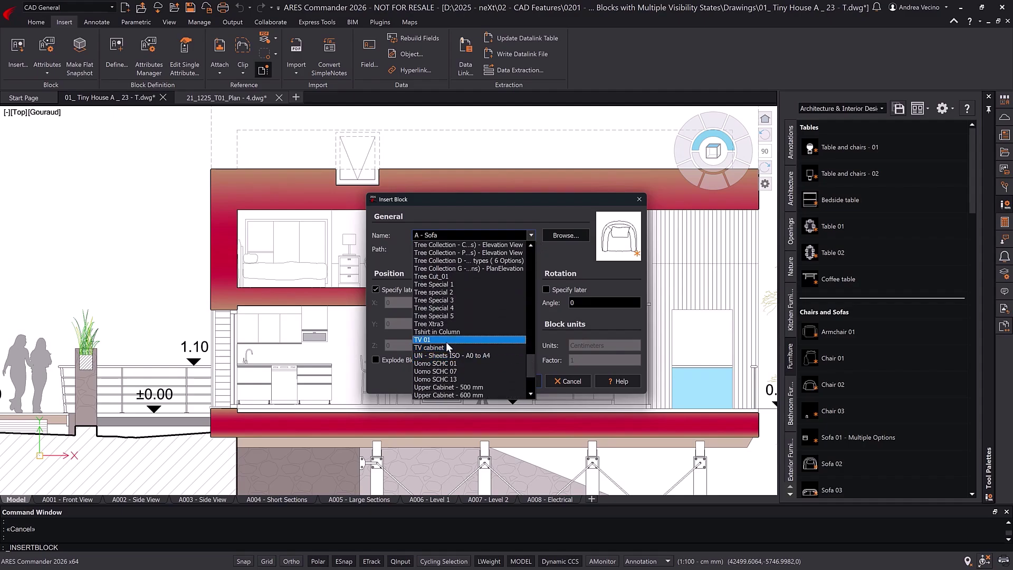
pyautogui.click(444, 341)
pyautogui.click(518, 381)
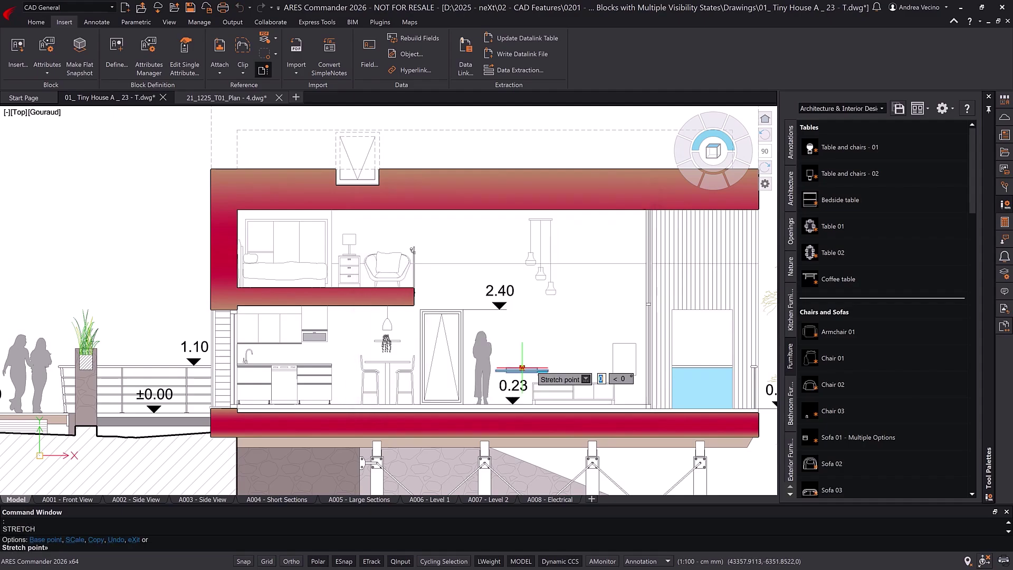
pyautogui.click(574, 384)
# - Set the TV block's visibility state to Front View
pyautogui.click(559, 391)
pyautogui.click(593, 392)
pyautogui.click(612, 400)
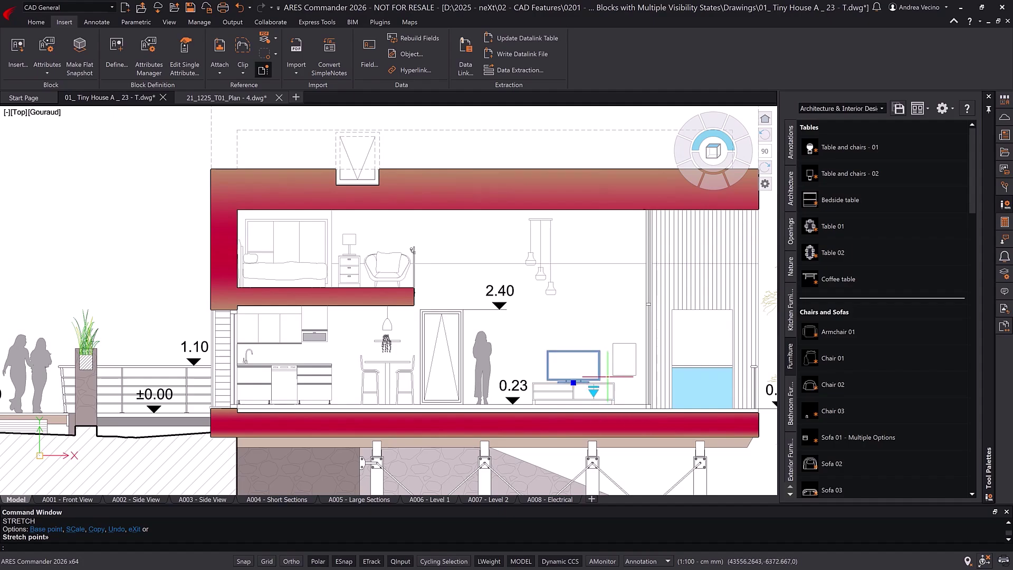
pyautogui.press('Escape')
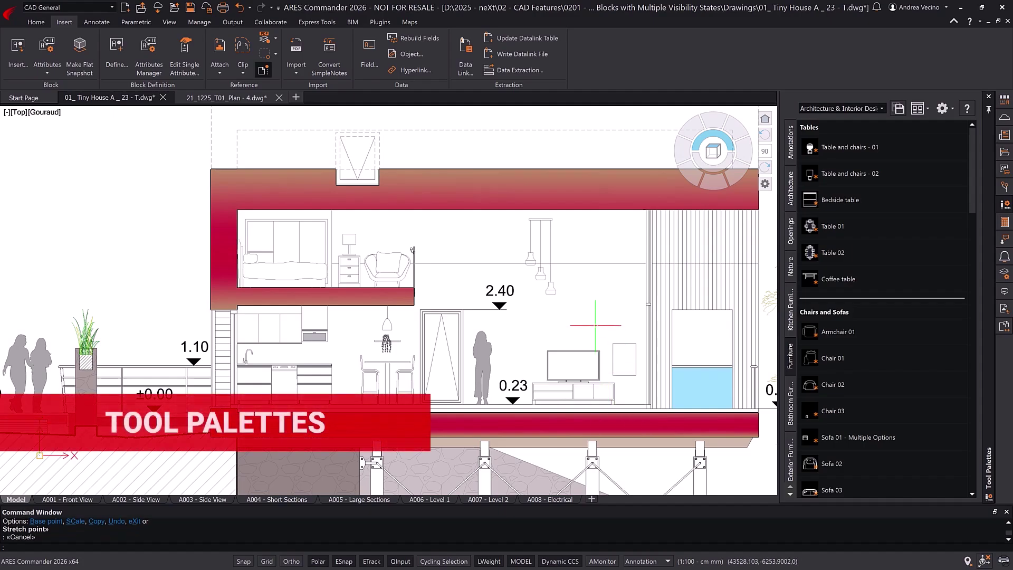
# - Restore saved view V04 and browse the Architecture, Nature and Bathroom Furniture palettes
pyautogui.write('v')
pyautogui.press('Return')
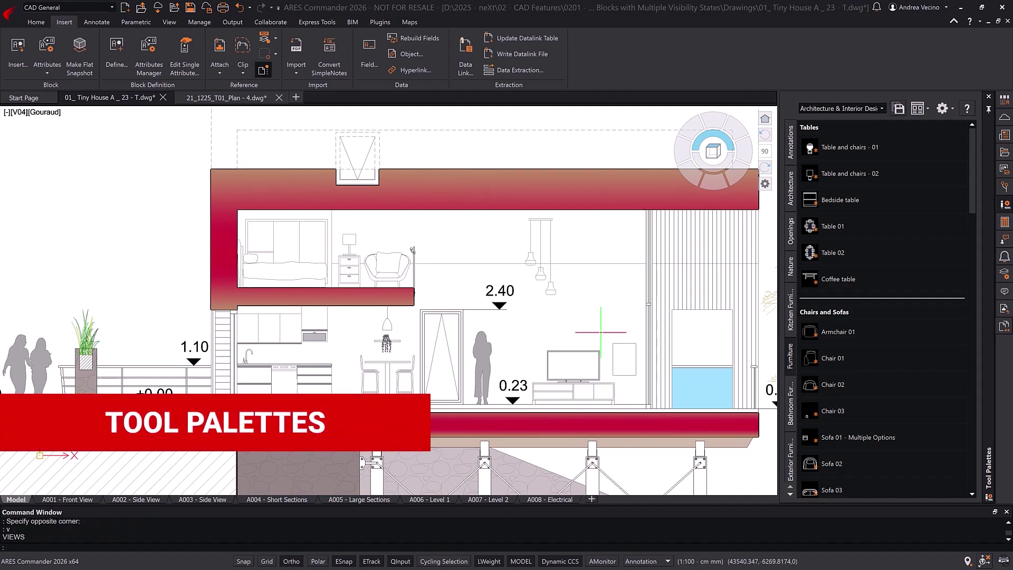
pyautogui.click(790, 187)
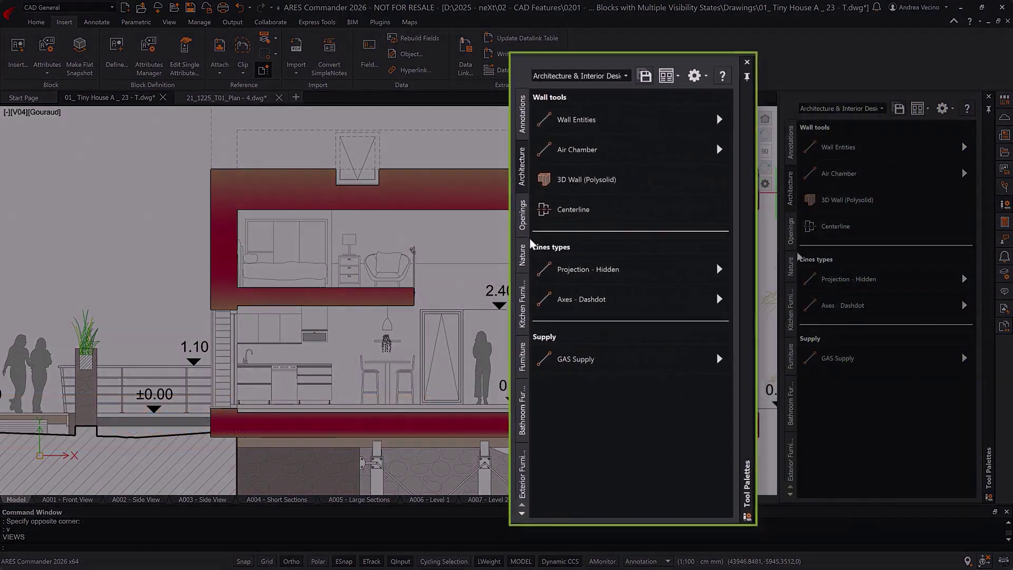
pyautogui.click(791, 268)
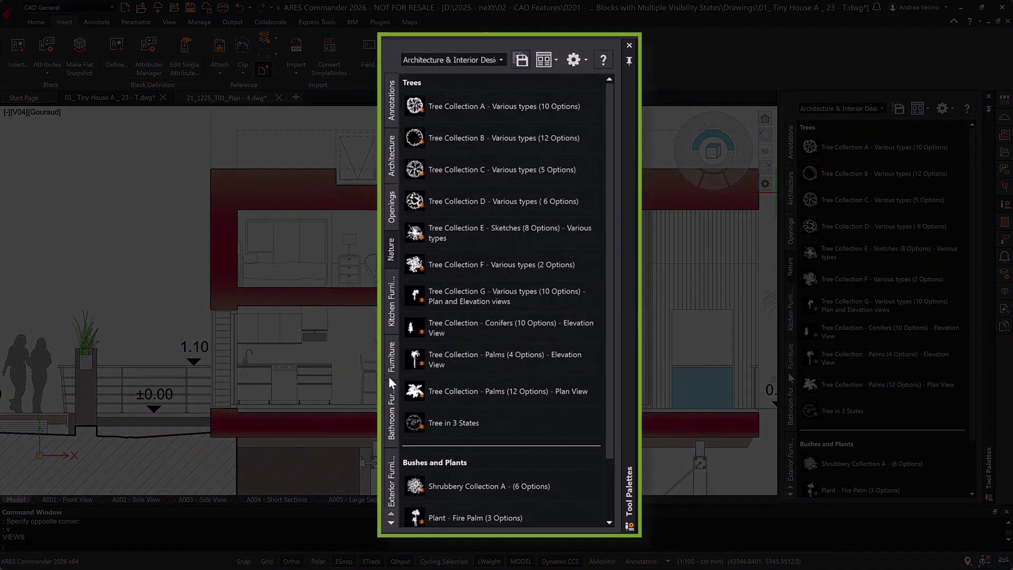
pyautogui.click(789, 387)
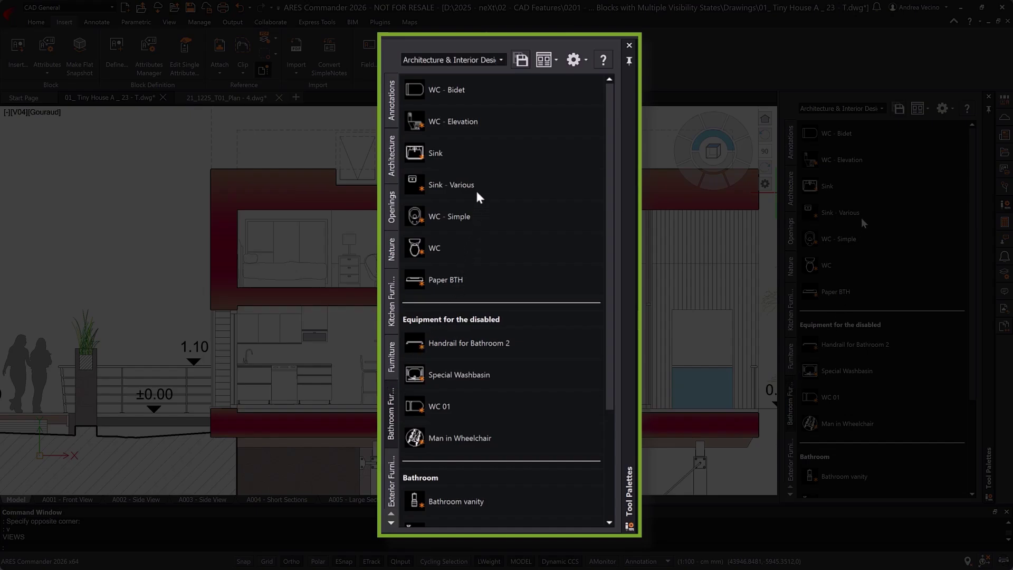
# - Load the MEP palette group and show its electrical devices palette
pyautogui.click(476, 59)
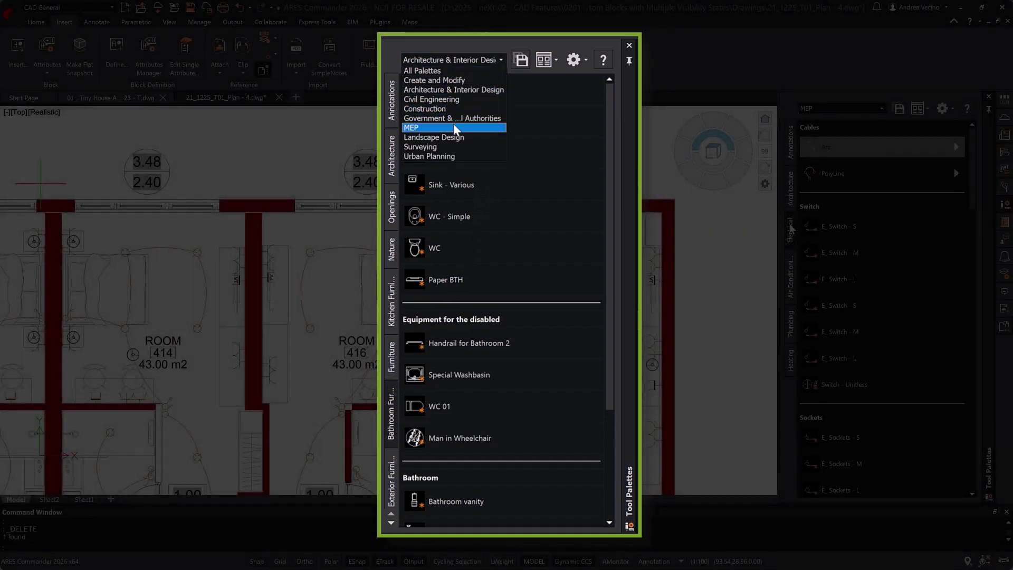
pyautogui.click(455, 128)
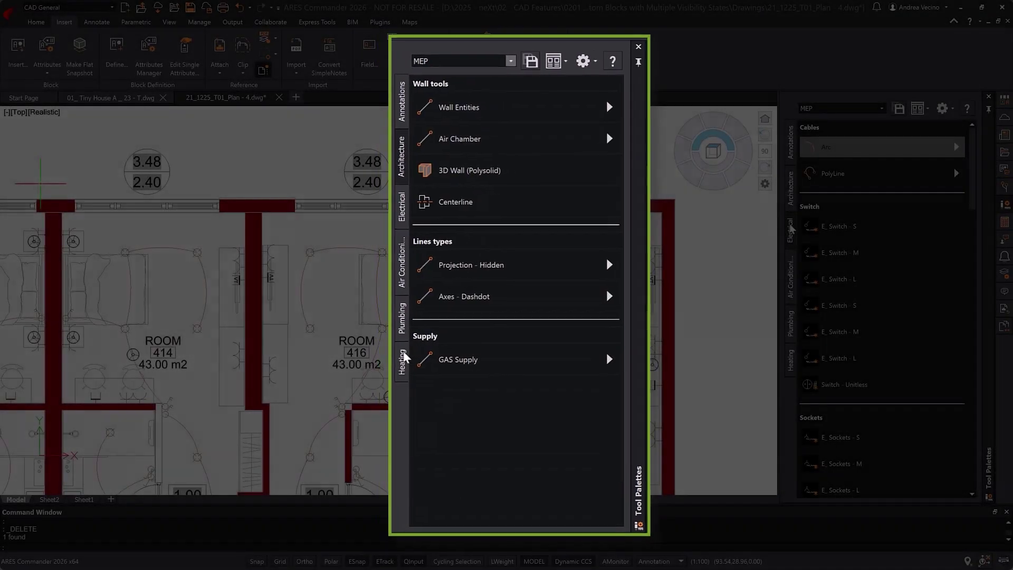
pyautogui.click(484, 360)
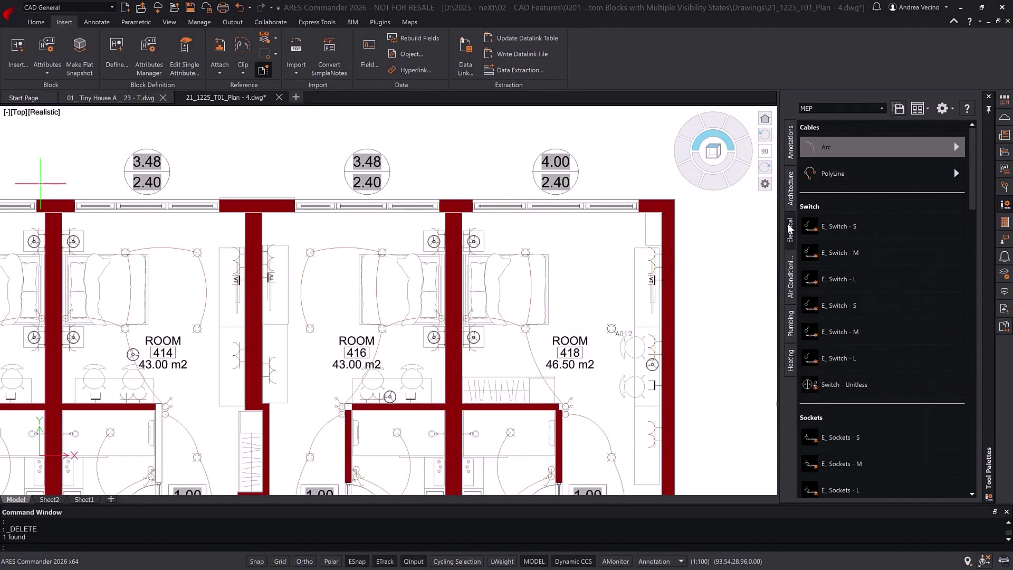
# - Place a Luminaires Unitless block labelled A013 in room 418
pyautogui.moveTo(971, 195); pyautogui.dragTo(973, 280)
pyautogui.click(848, 342)
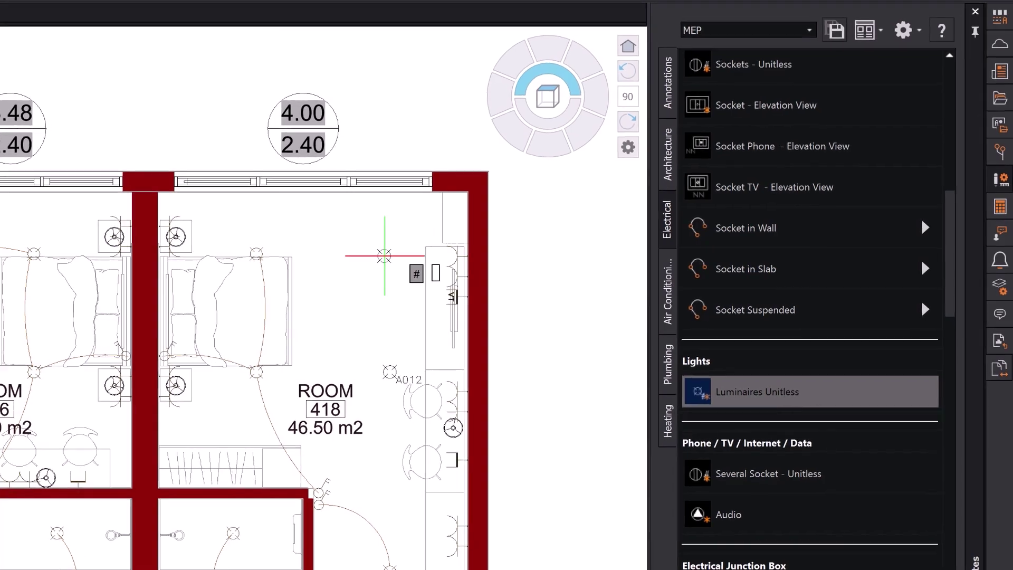
pyautogui.press('Return')
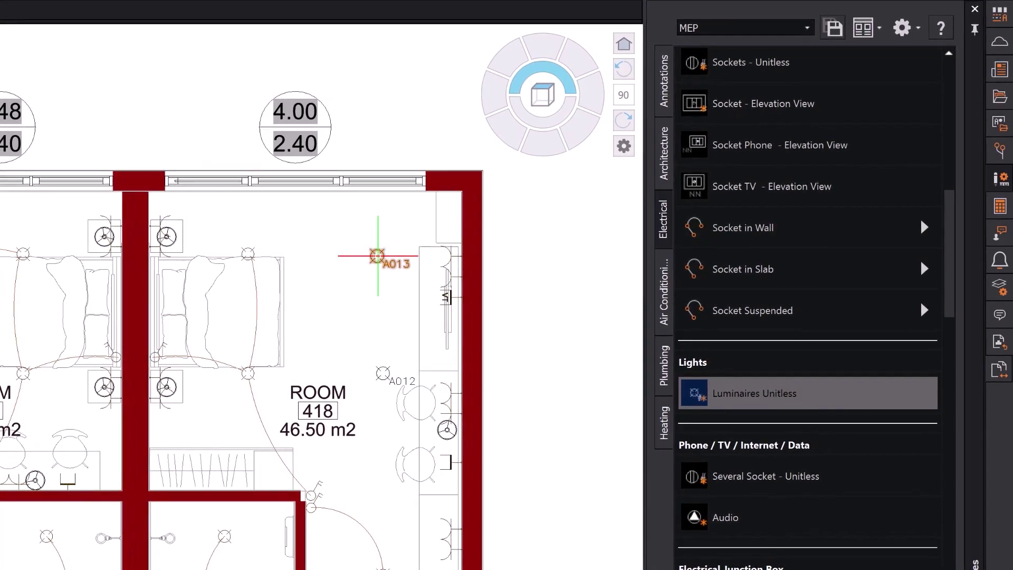
# - Draw arc cables from luminaire A012 to A013 and from A013 to the bed lamp
pyautogui.moveTo(950, 272); pyautogui.dragTo(950, 129)
pyautogui.click(718, 91)
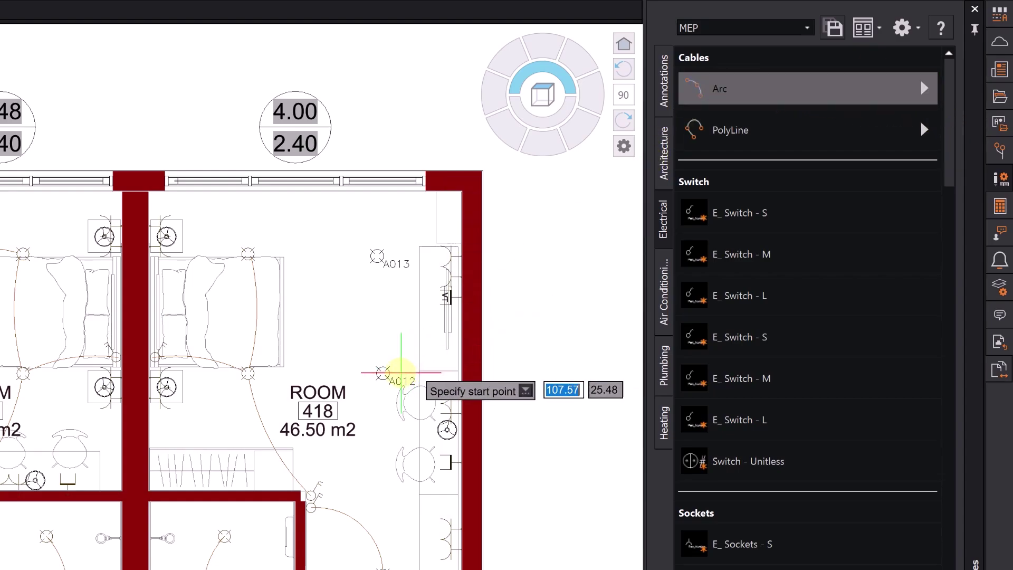
pyautogui.click(383, 373)
pyautogui.click(377, 257)
pyautogui.click(376, 255)
pyautogui.click(325, 229)
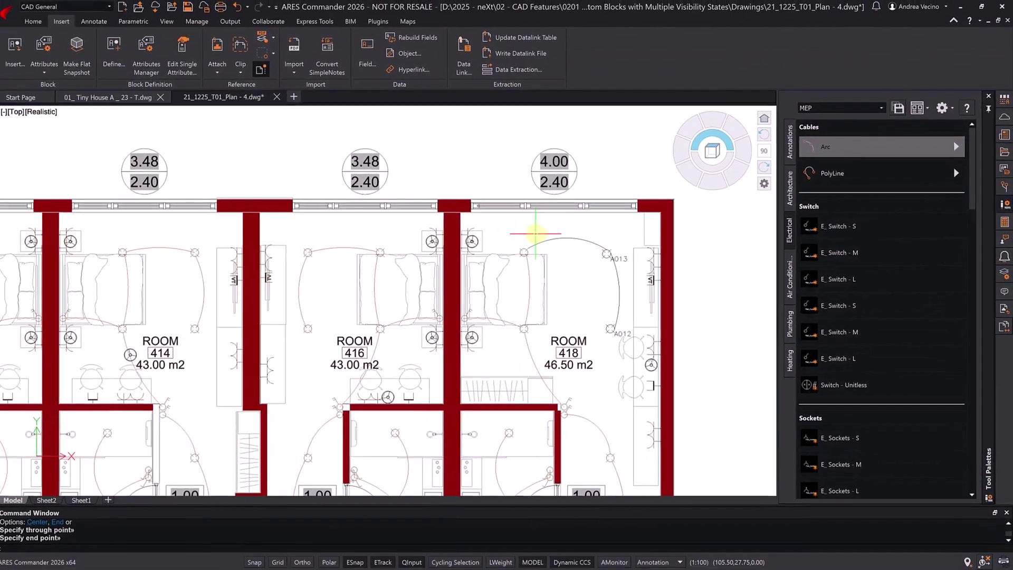
pyautogui.click(498, 232)
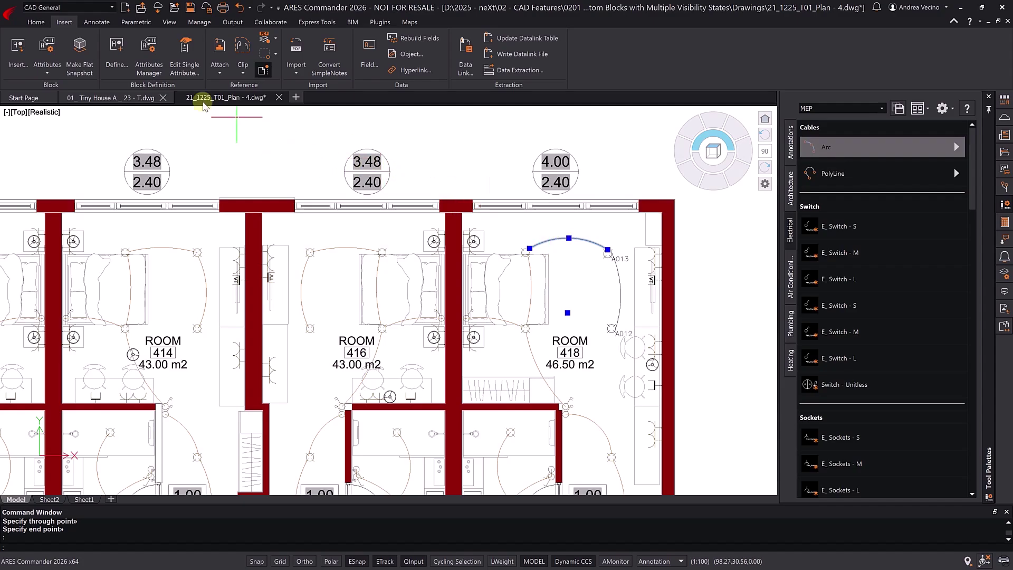
# - Check the layer of the switch near A013, then select the ROOM 418 label
pyautogui.click(36, 22)
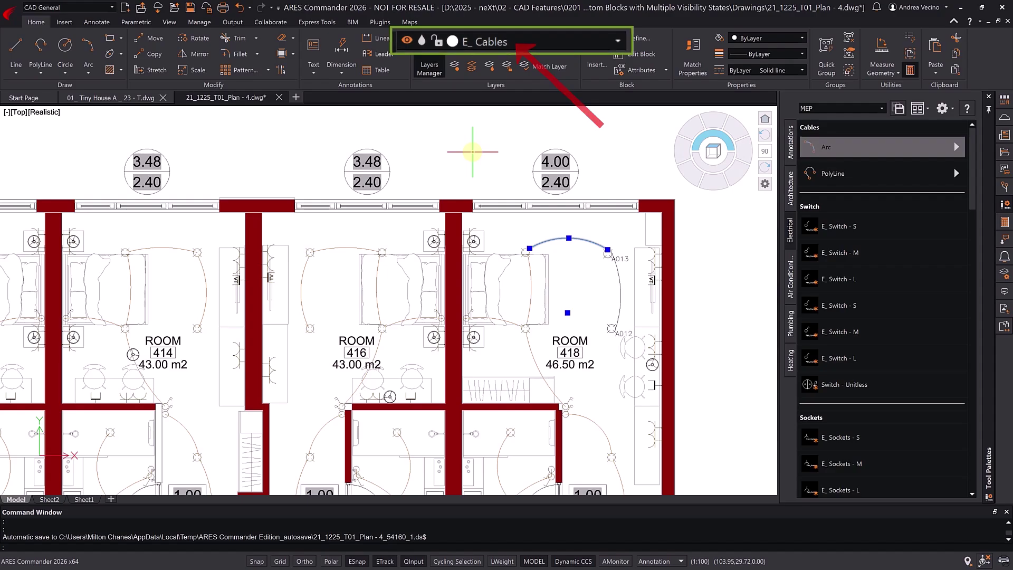
pyautogui.press('Escape')
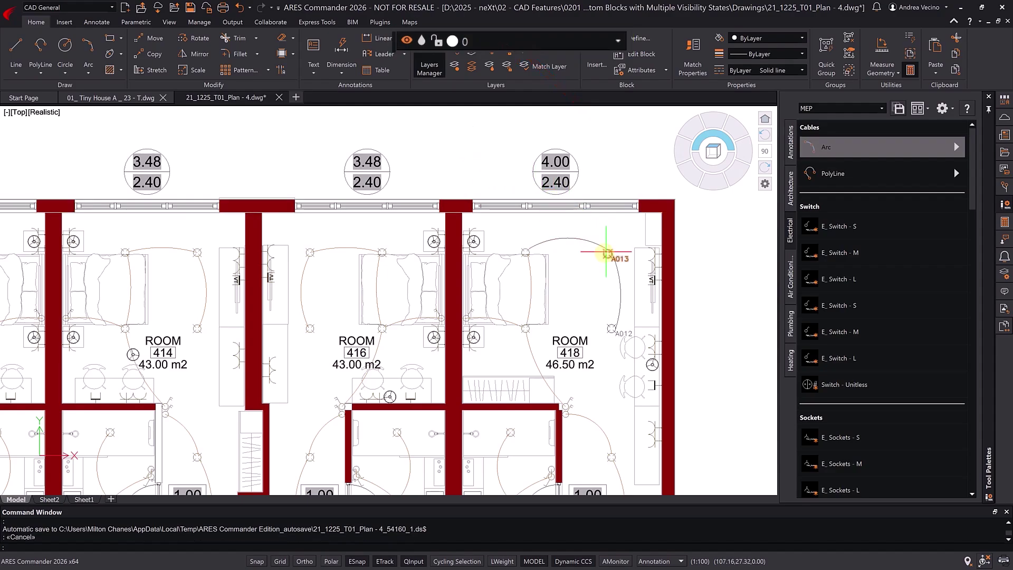
pyautogui.click(604, 253)
pyautogui.press('Escape')
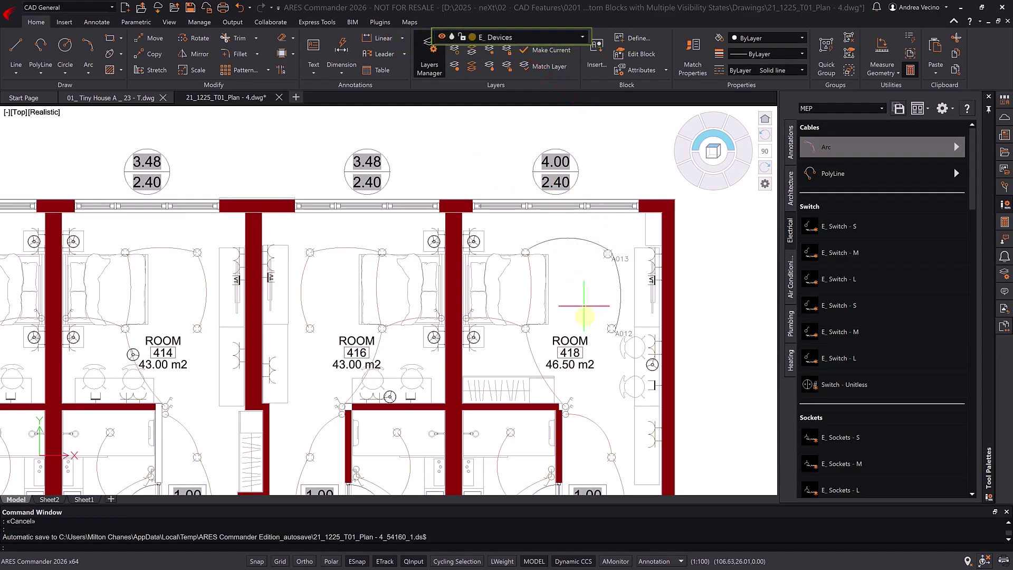
pyautogui.click(582, 341)
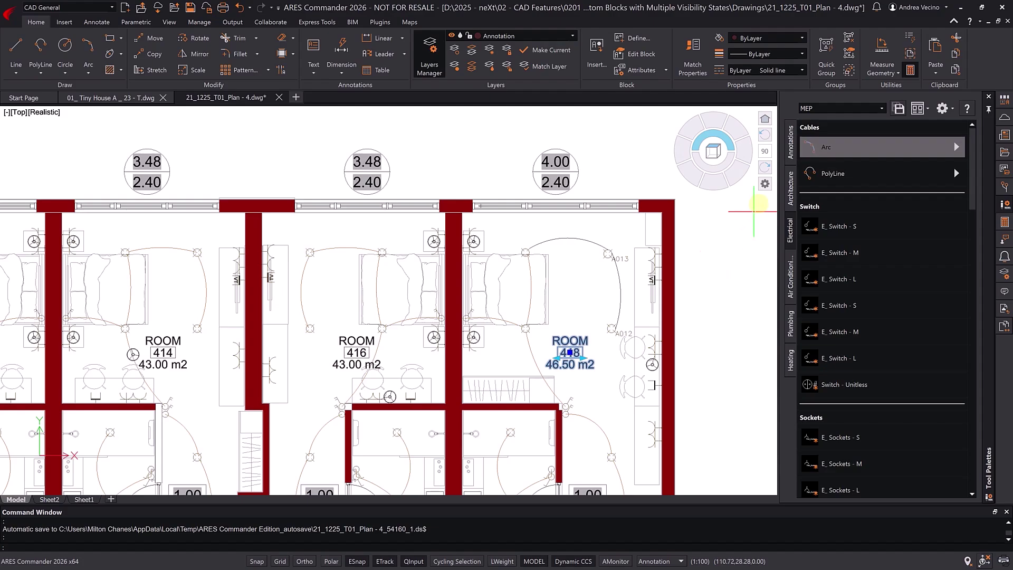
# - Drag the ROOM 418 tag onto the Annotations palette as a new Room Tag tool
pyautogui.click(789, 156)
pyautogui.moveTo(974, 151); pyautogui.dragTo(975, 463)
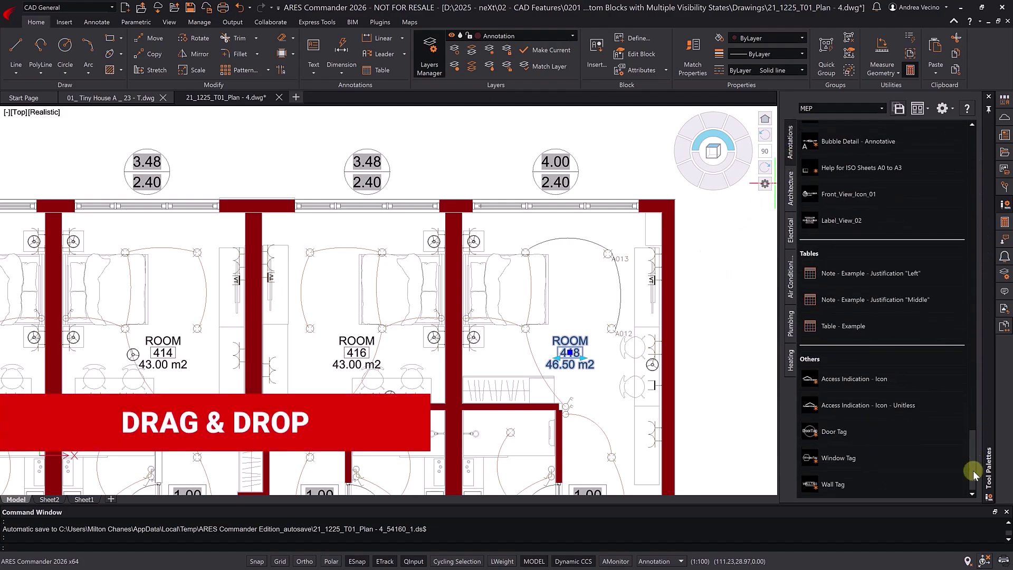
pyautogui.moveTo(586, 345); pyautogui.dragTo(785, 449)
pyautogui.moveTo(834, 492); pyautogui.dragTo(835, 487)
# - Review the Room Tag tool's properties, including Scale 0.01, and cancel without changes
pyautogui.rightClick(834, 485)
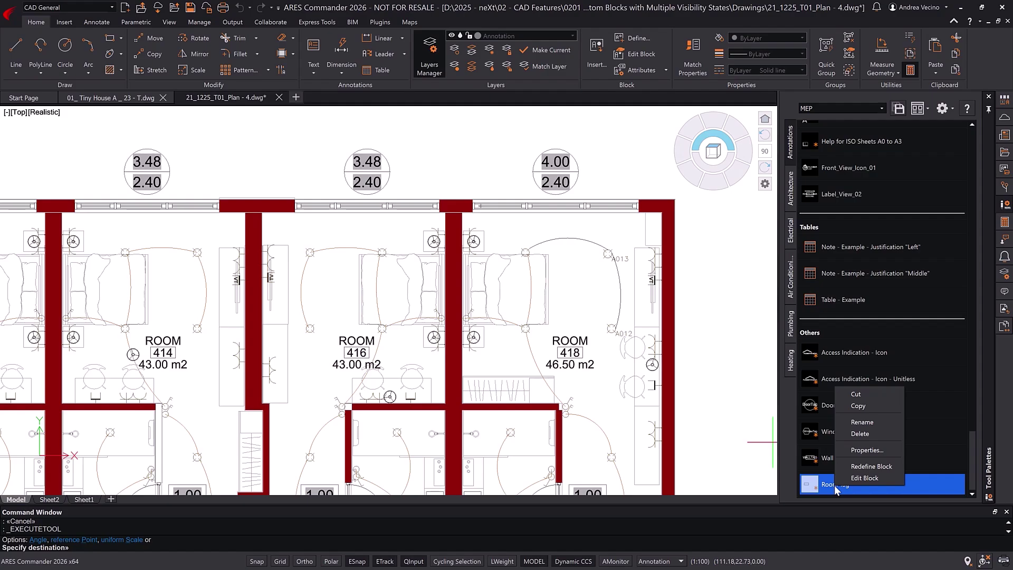
pyautogui.click(880, 450)
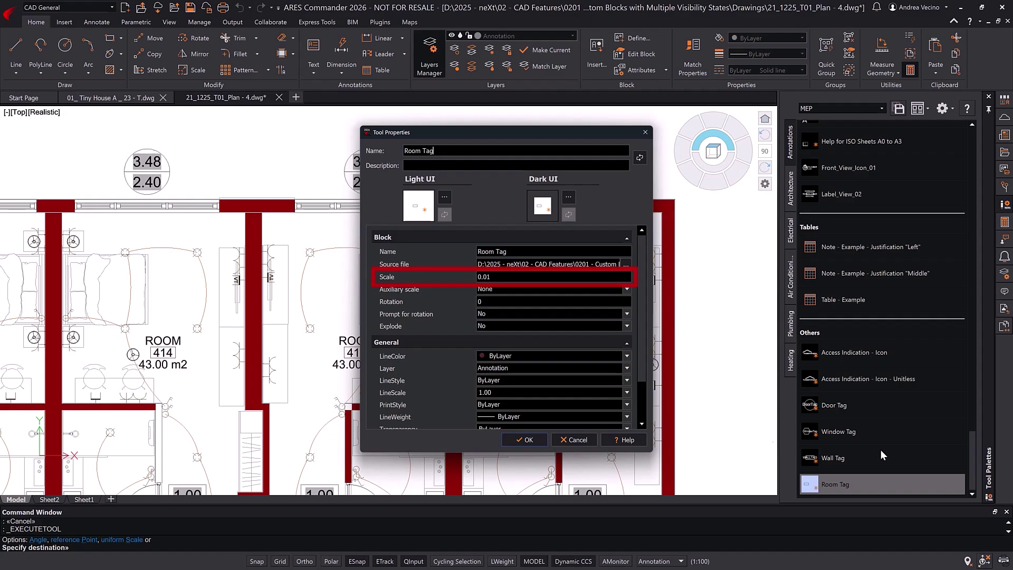
pyautogui.press('Escape')
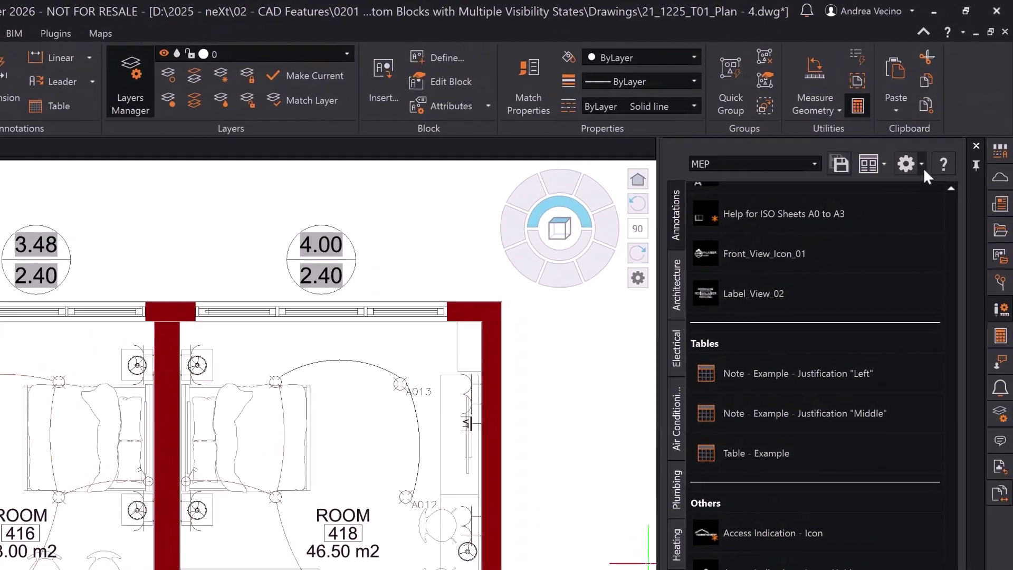
# - Dismiss the palette options menu, then open Trinity Block Library's CIV Roads and Parking folder
pyautogui.click(953, 109)
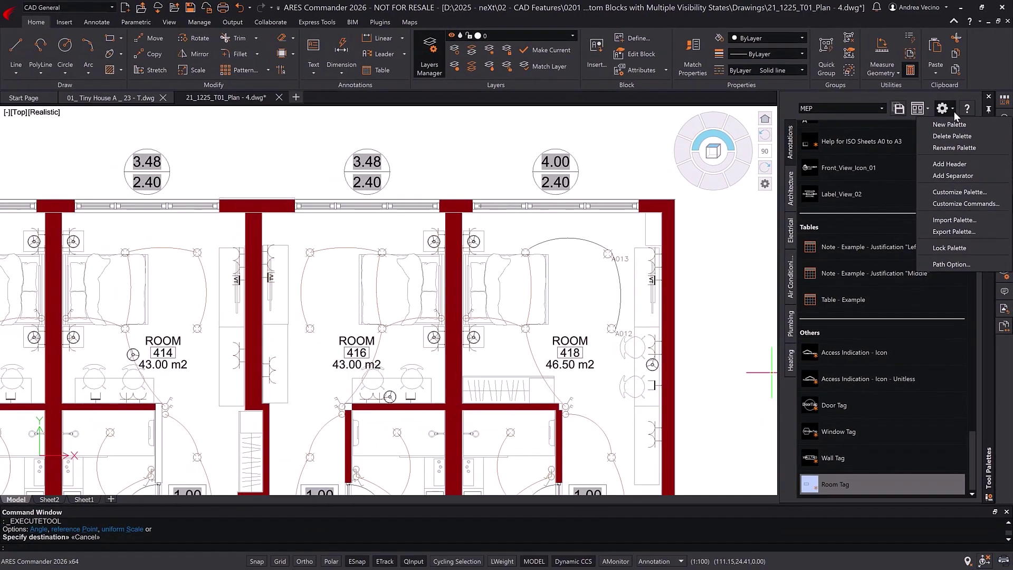
pyautogui.click(932, 143)
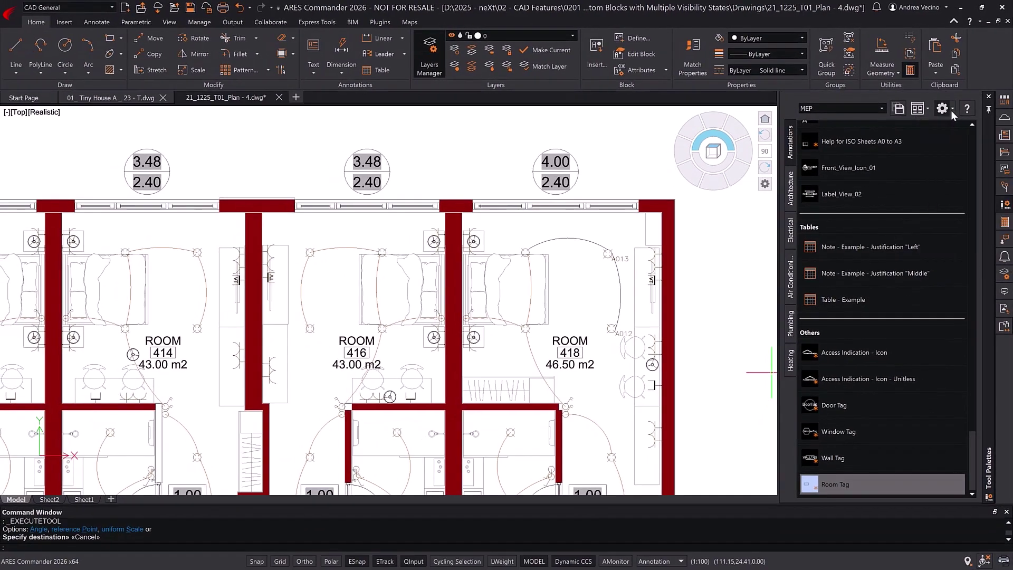
pyautogui.click(1003, 169)
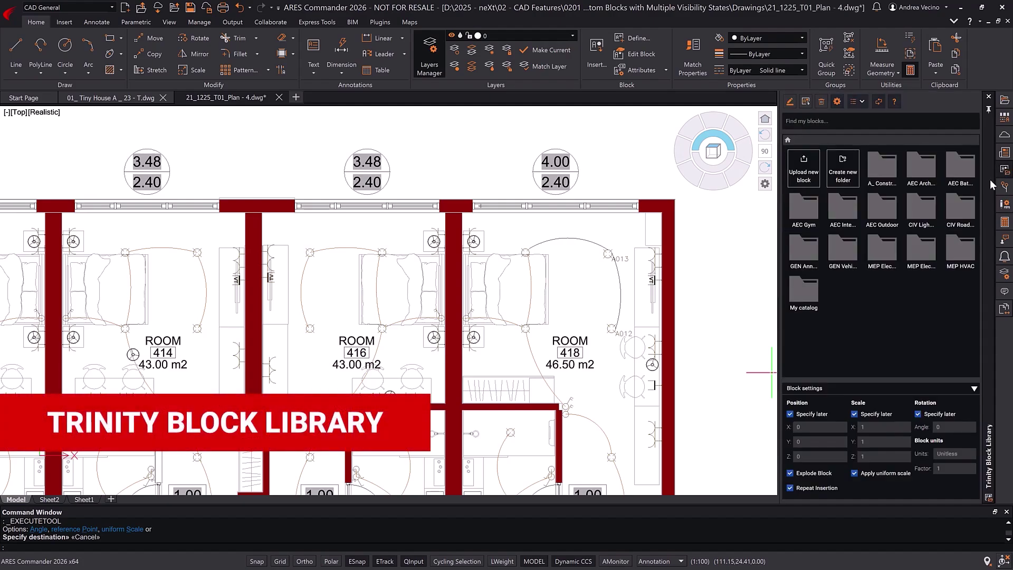
pyautogui.click(964, 209)
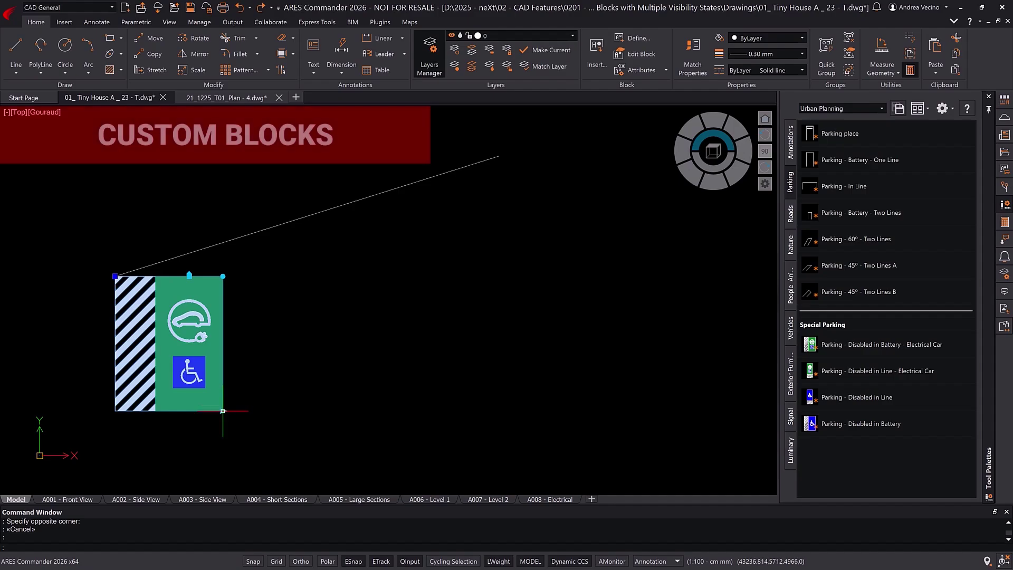
# - Stretch the parking block into four bays and adjust its row rotation
pyautogui.click(222, 411)
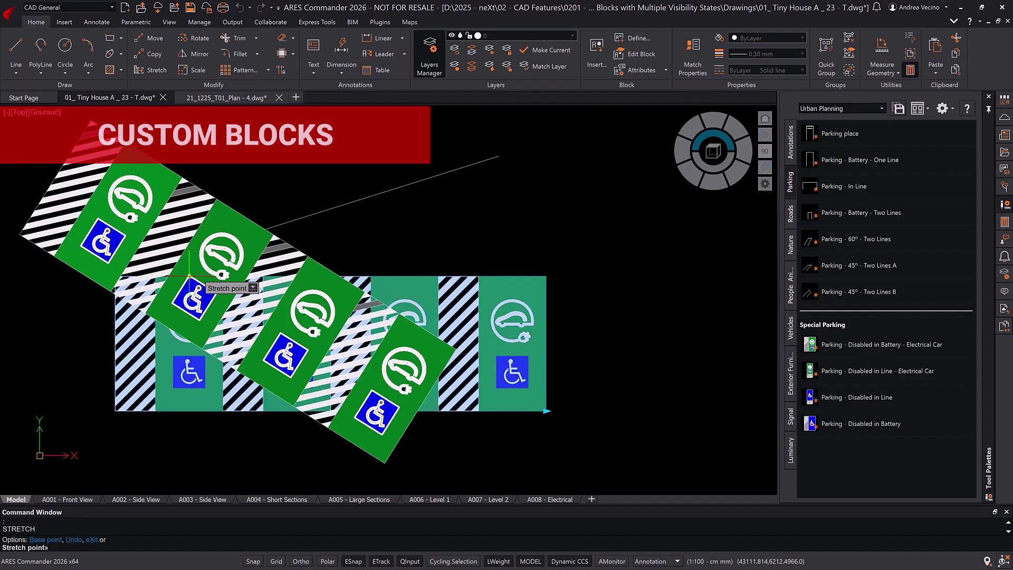
pyautogui.click(199, 253)
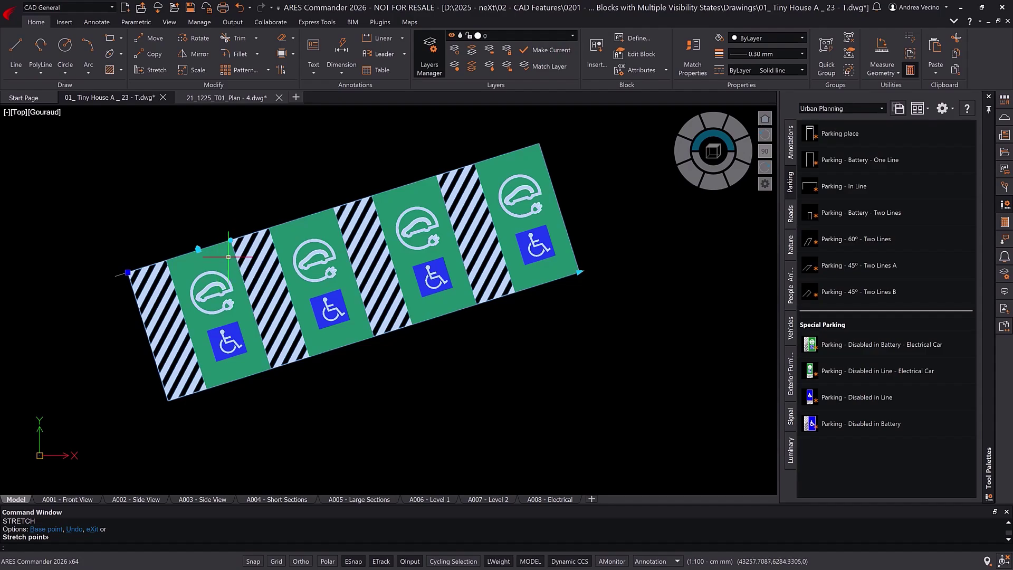
pyautogui.click(234, 283)
pyautogui.press('Escape')
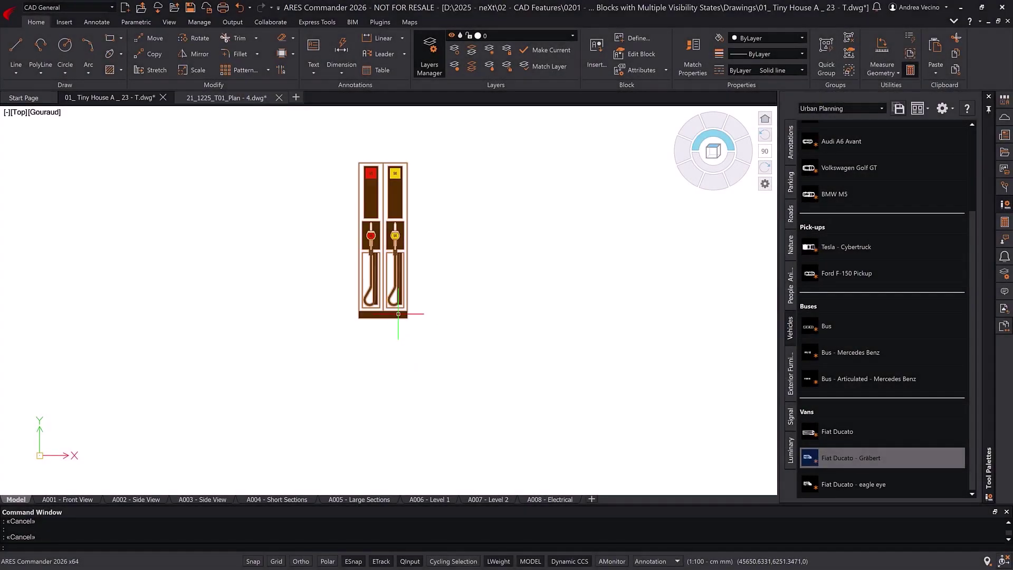
# - Cycle the pump block's visibility states, ending on four pumps with the payment terminal
pyautogui.click(327, 338)
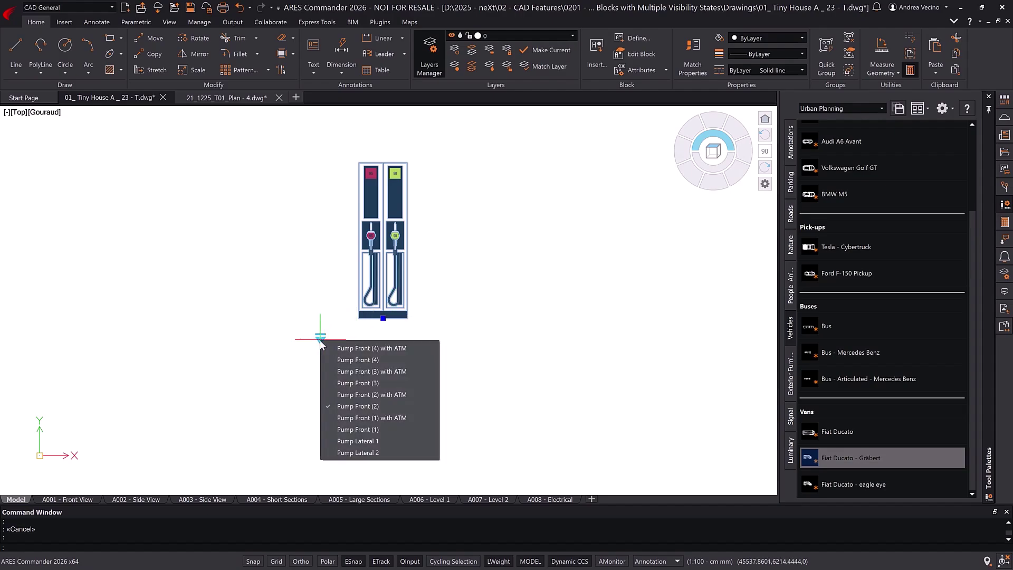
pyautogui.click(372, 452)
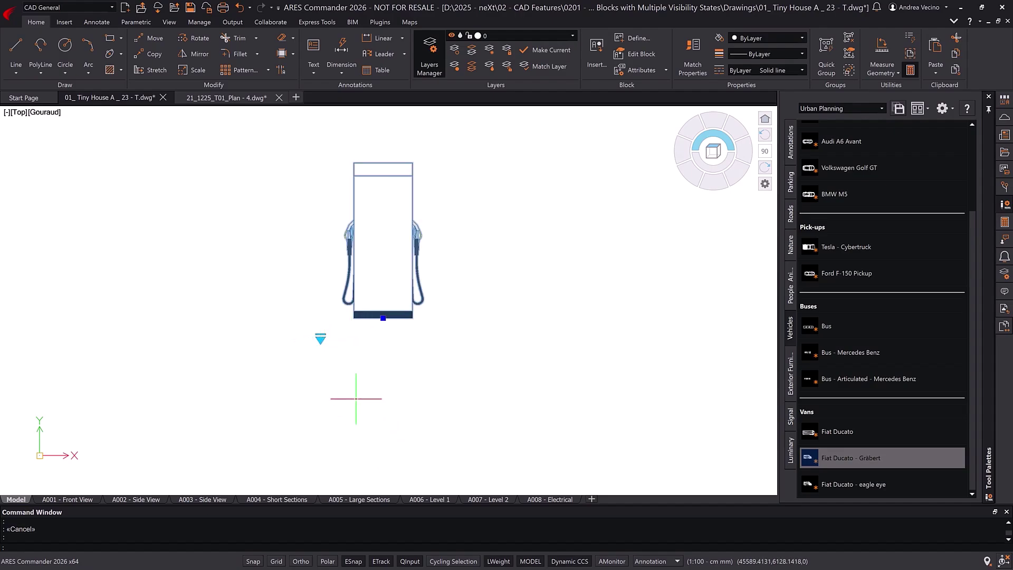
pyautogui.click(321, 339)
pyautogui.click(355, 381)
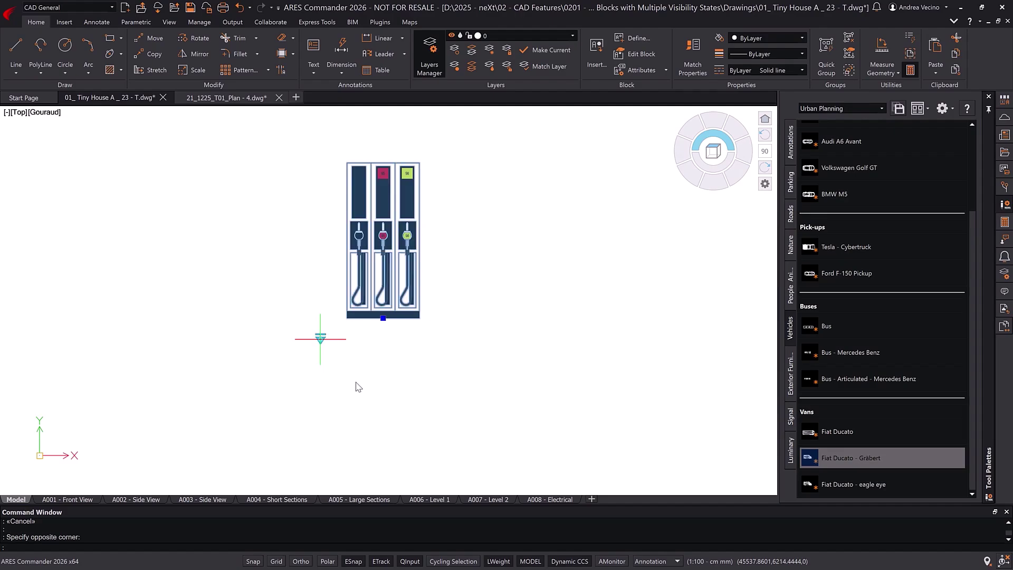
pyautogui.click(320, 338)
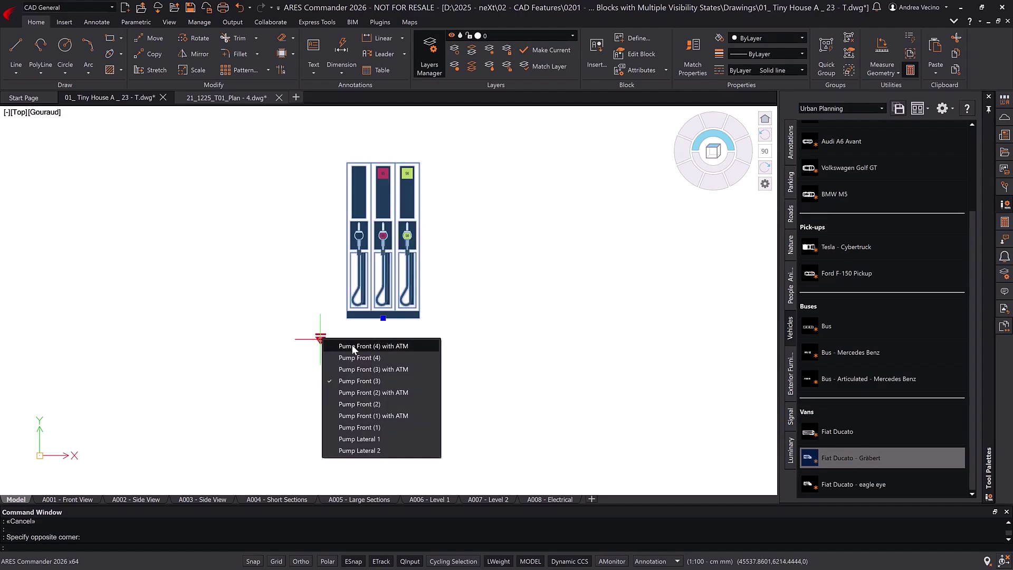
pyautogui.click(415, 351)
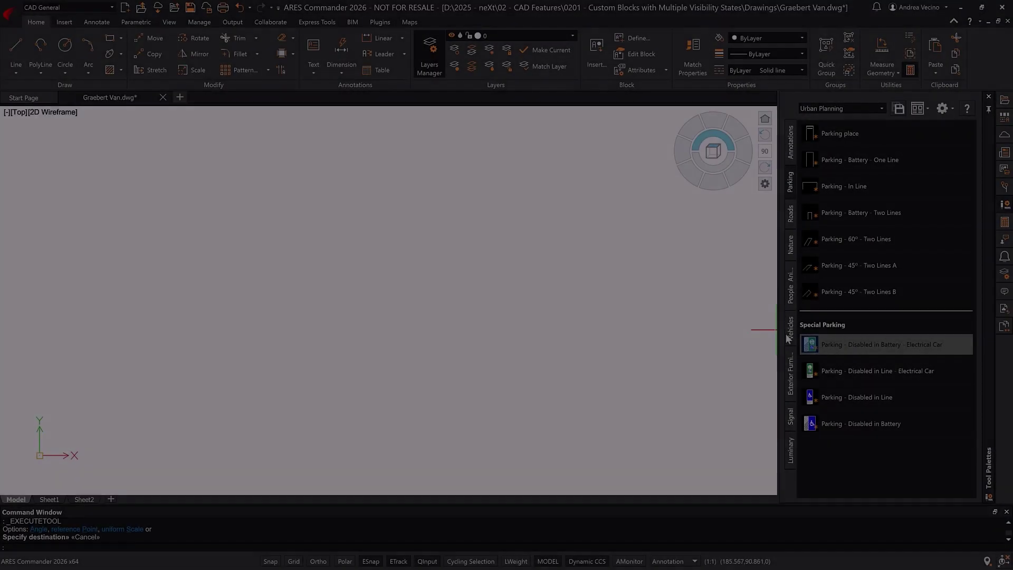
# - In Graebert Van.dwg, place the Fiat Ducato - Gräbert van block from the Vehicles palette
pyautogui.click(791, 337)
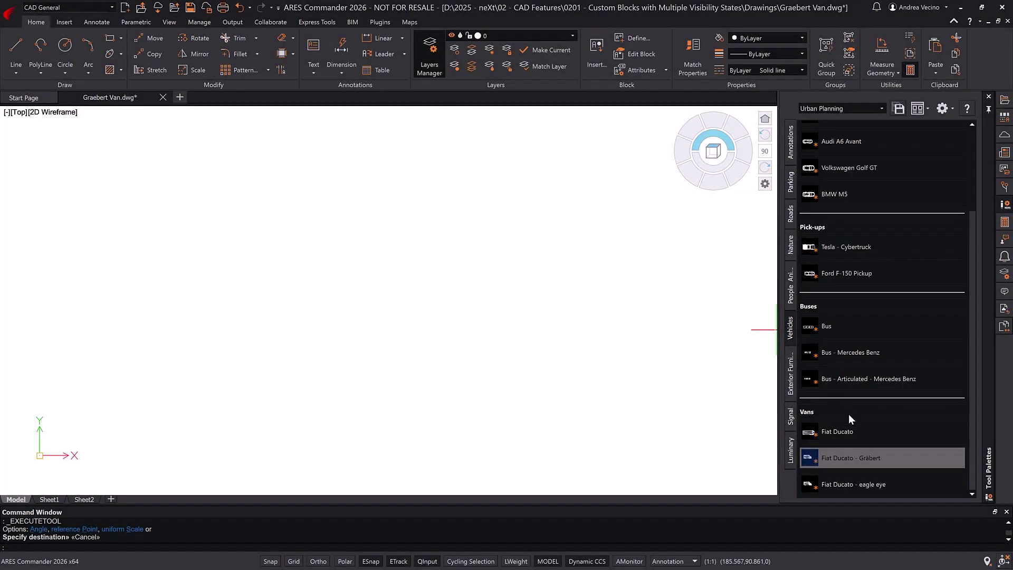
pyautogui.click(872, 458)
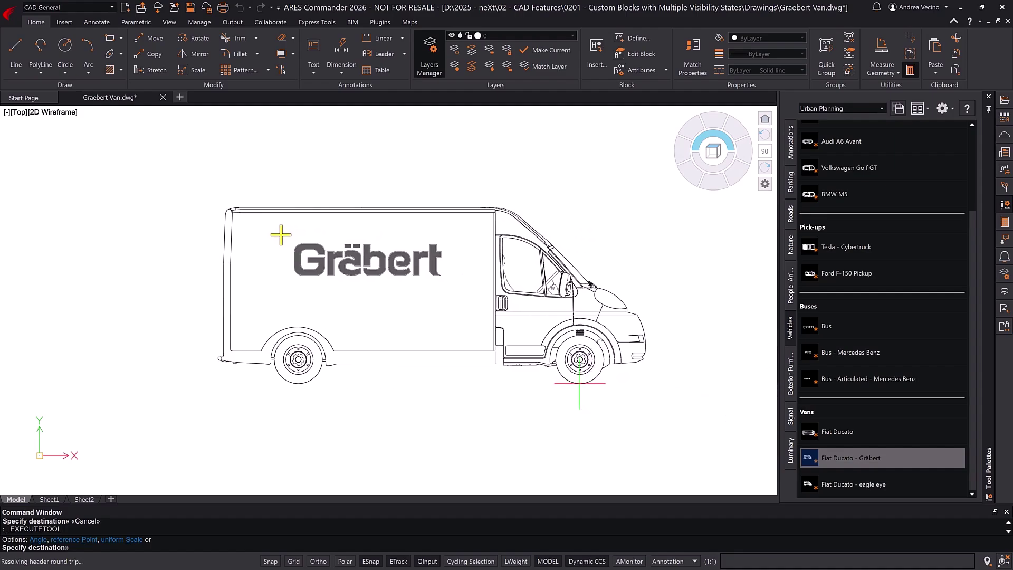
pyautogui.click(580, 383)
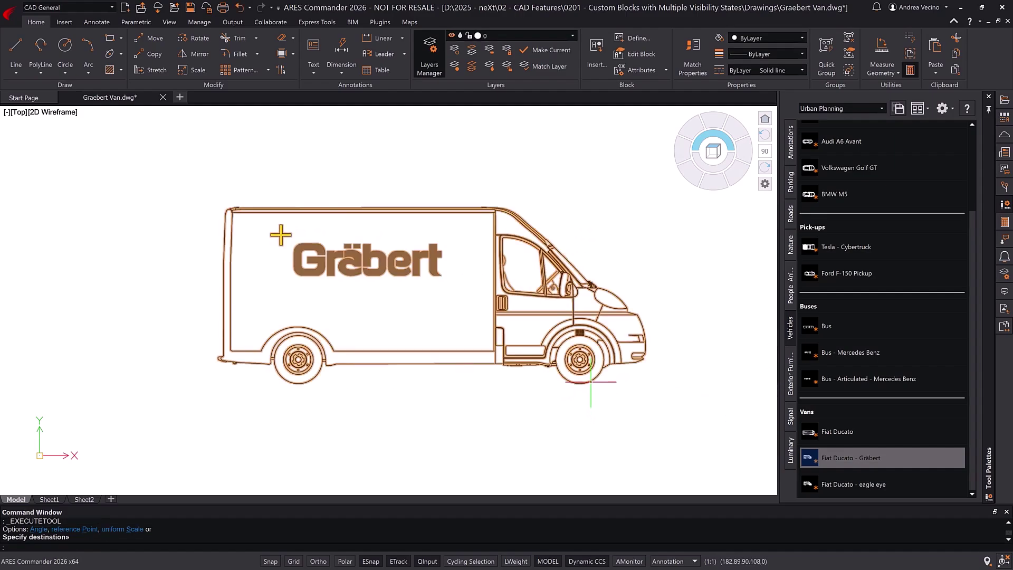
# - Select the placed van and switch it to its Top visibility state
pyautogui.click(591, 380)
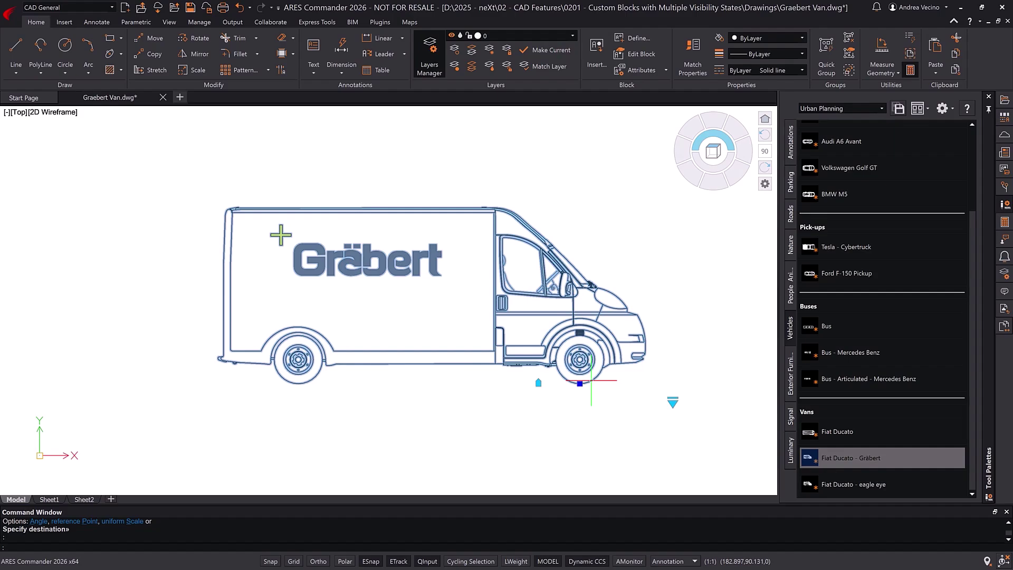
pyautogui.press('Escape')
pyautogui.click(673, 402)
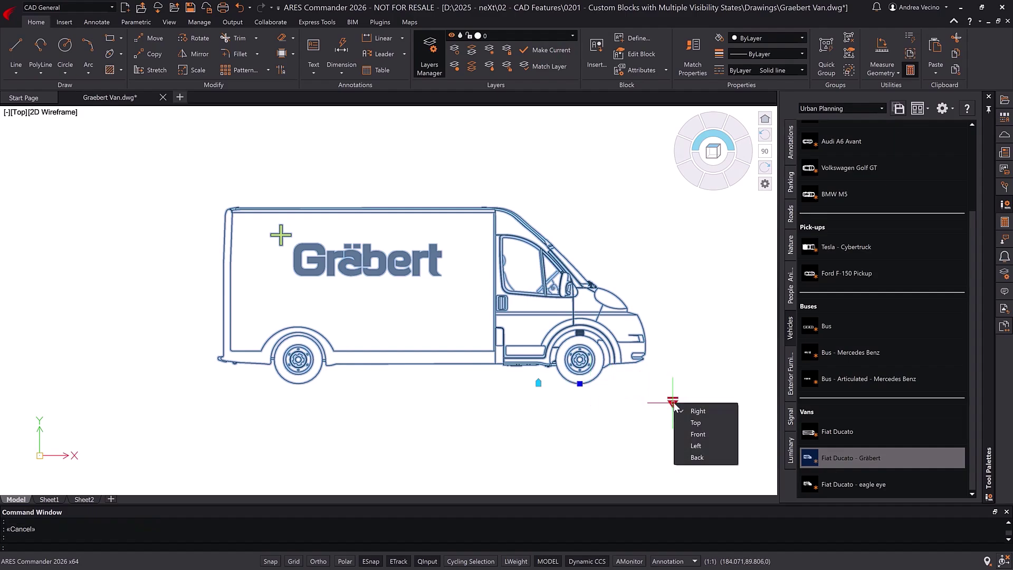
pyautogui.click(695, 422)
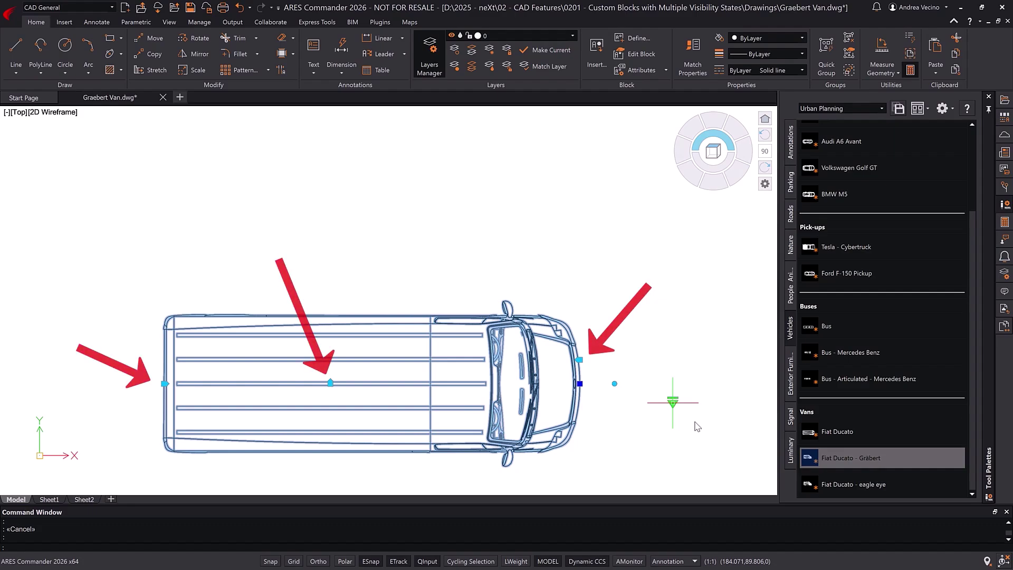
# - Rotate the van with its grip, then switch it to the Front view
pyautogui.click(614, 383)
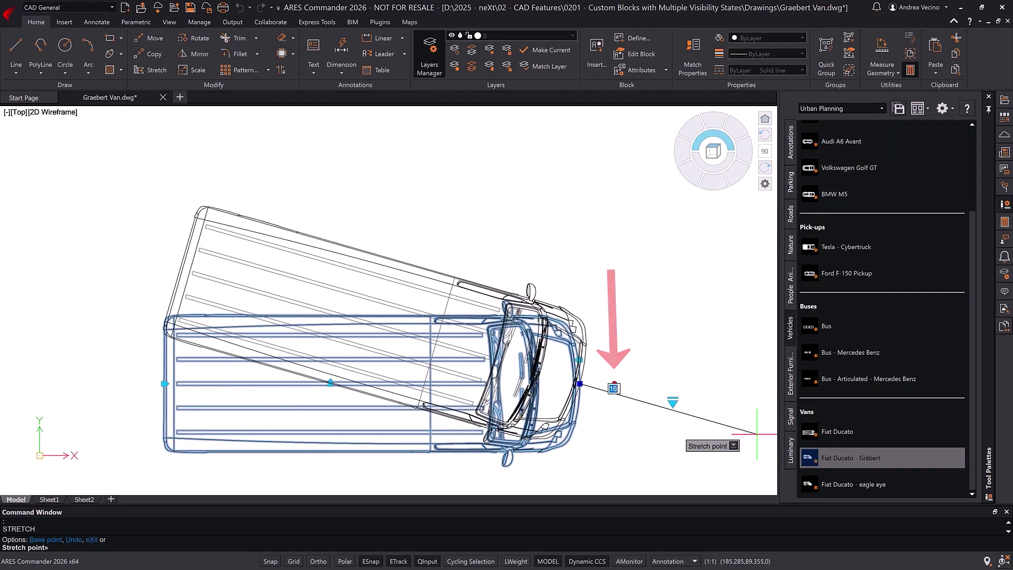
pyautogui.click(755, 437)
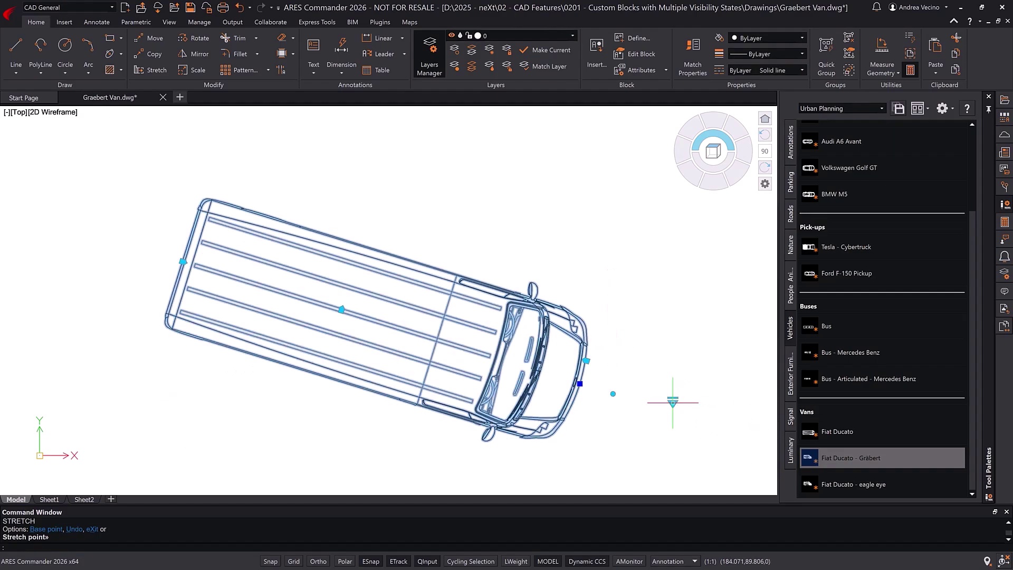
pyautogui.click(673, 402)
pyautogui.click(690, 434)
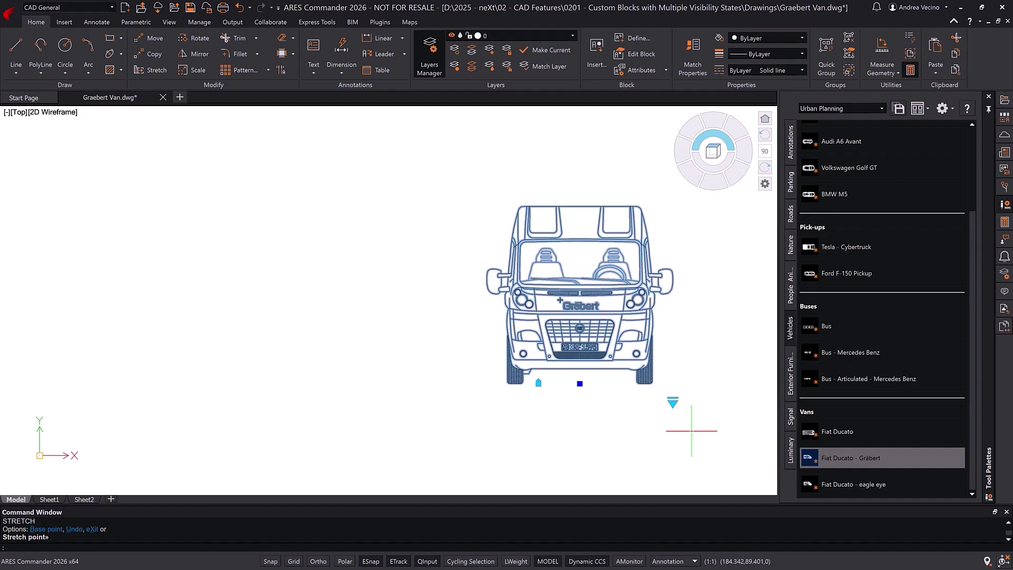
pyautogui.moveTo(693, 409); pyautogui.dragTo(545, 407, button='middle')
pyautogui.press('Escape')
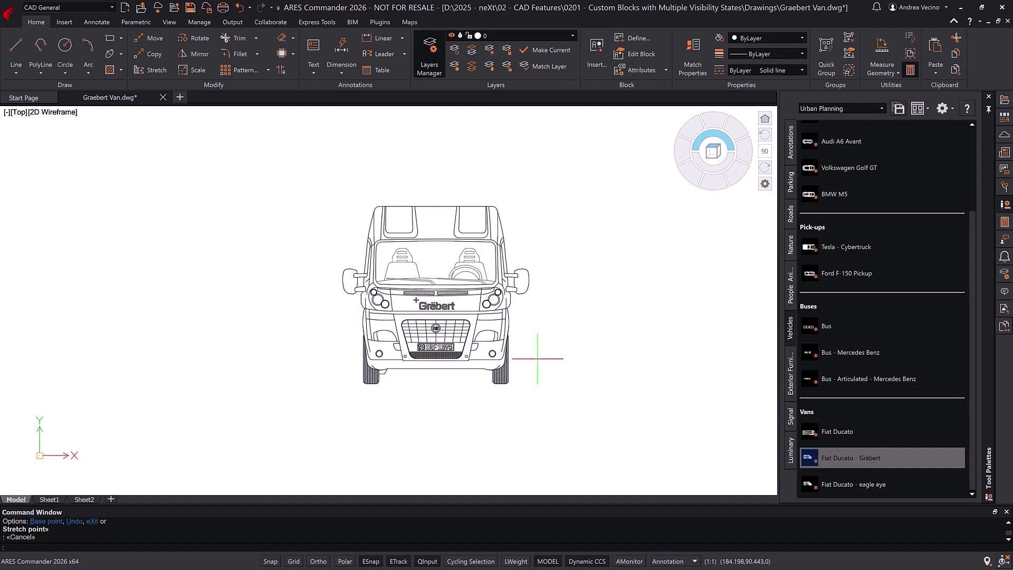
# - Convert the Fiat Ducato - Gräbert van into a custom block and open it in the Block Editor
pyautogui.doubleClick(504, 354)
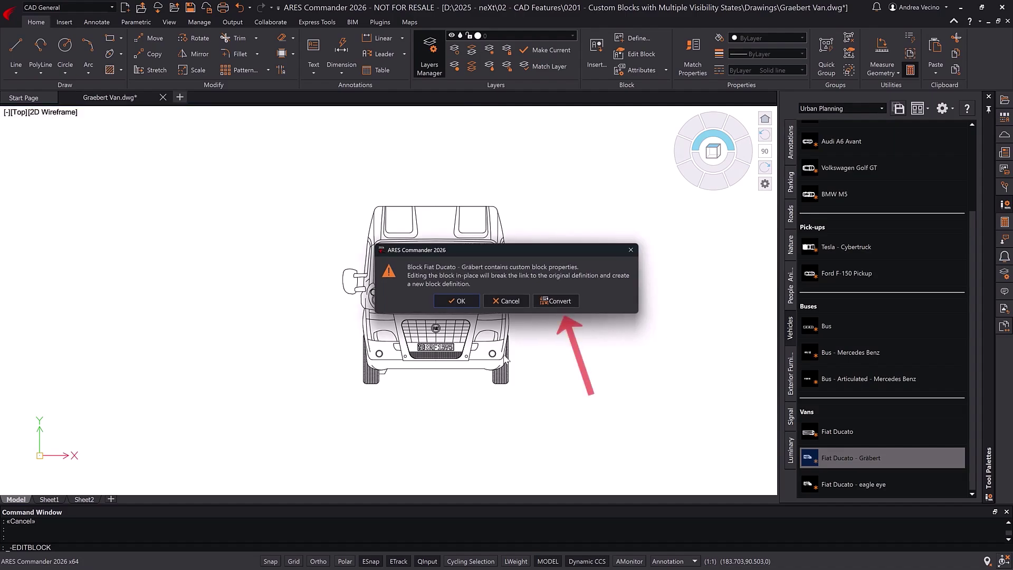
pyautogui.click(556, 301)
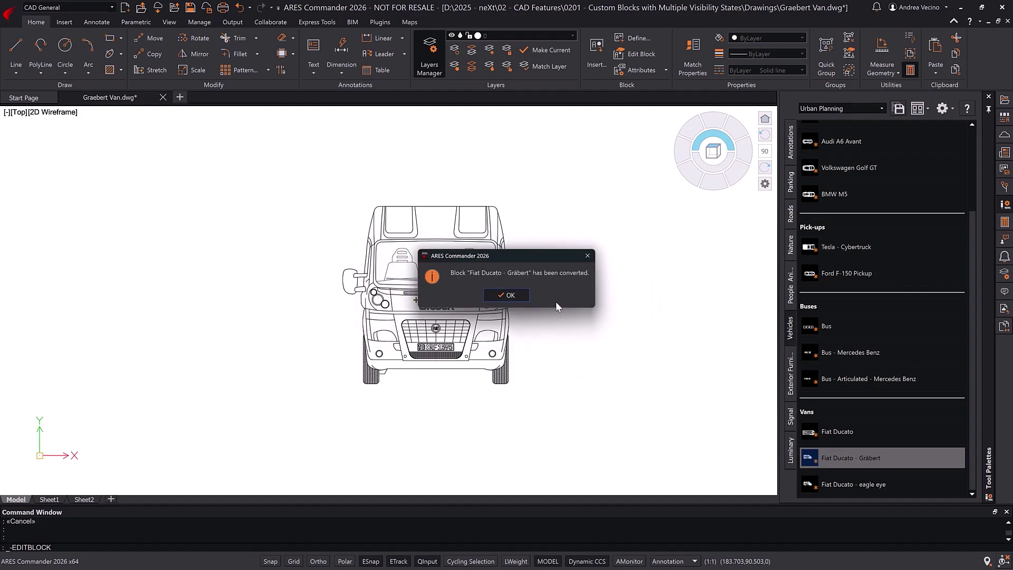
pyautogui.click(529, 296)
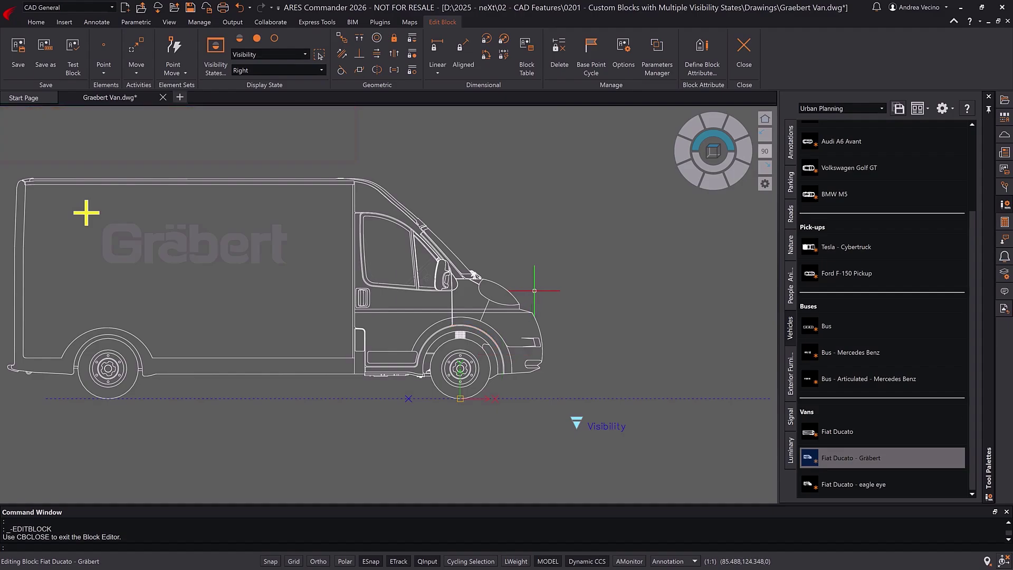
# - Delete the two parameter entities and fill the headlight with a solid yellow hatch in the Right state
pyautogui.press('Delete')
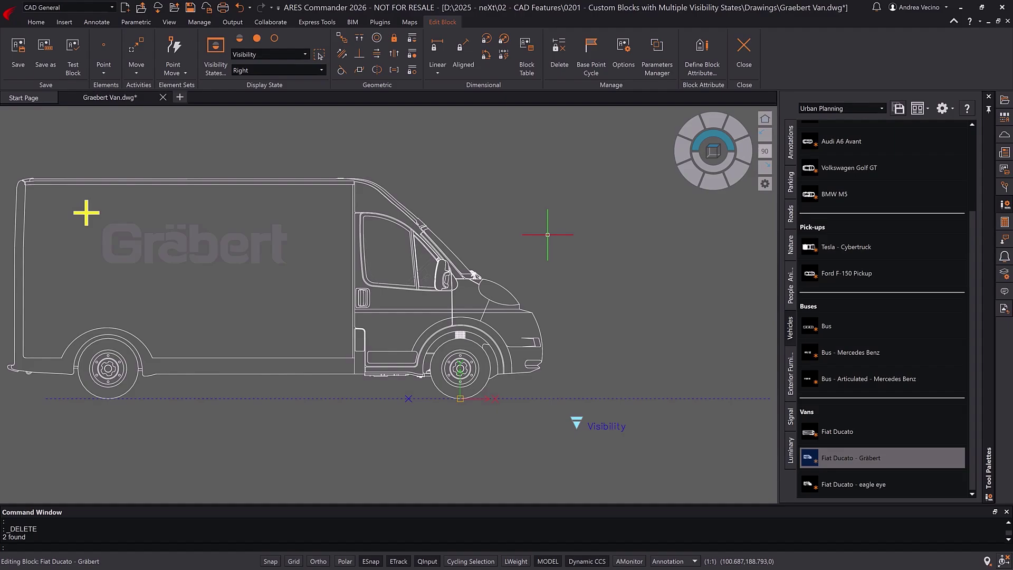
pyautogui.press('Return')
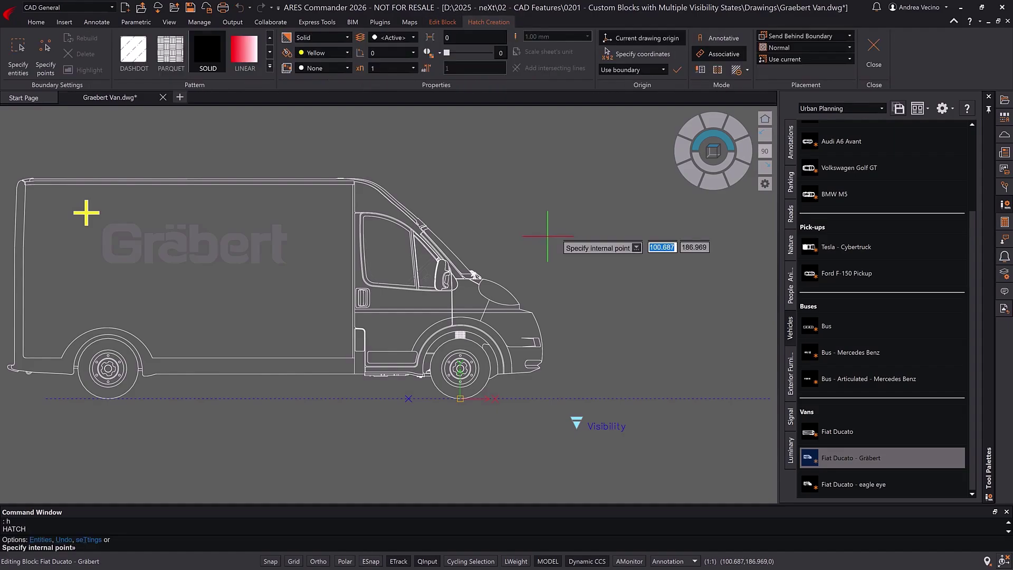
pyautogui.click(489, 295)
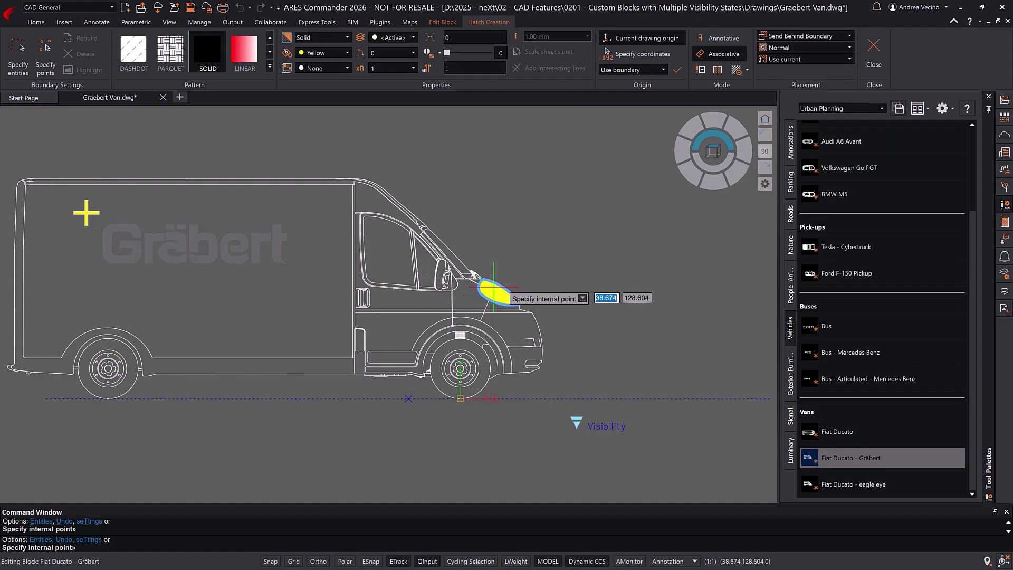
pyautogui.press('Return')
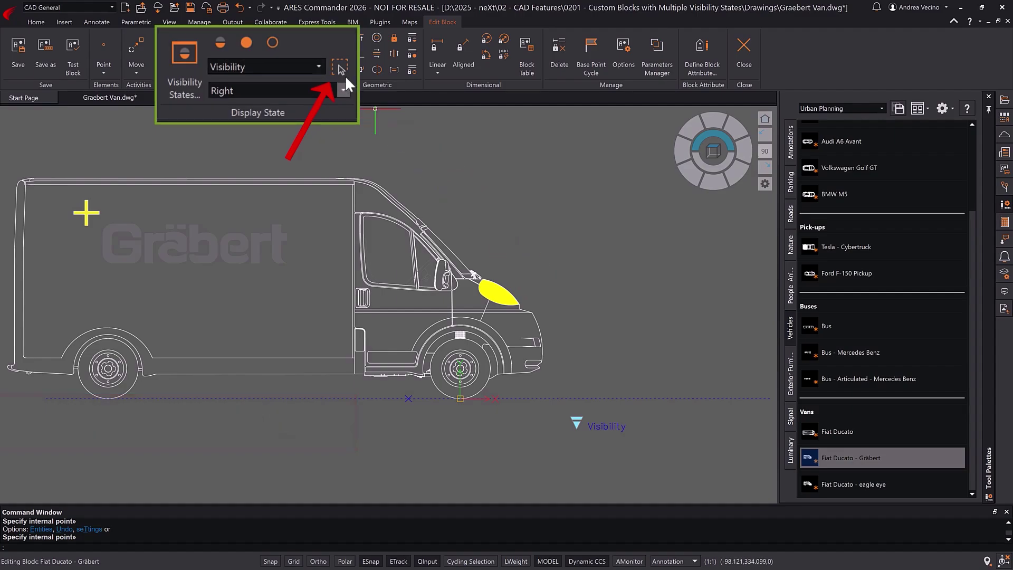
# - Select the yellow headlight hatch and switch the block's display state to Left
pyautogui.click(341, 66)
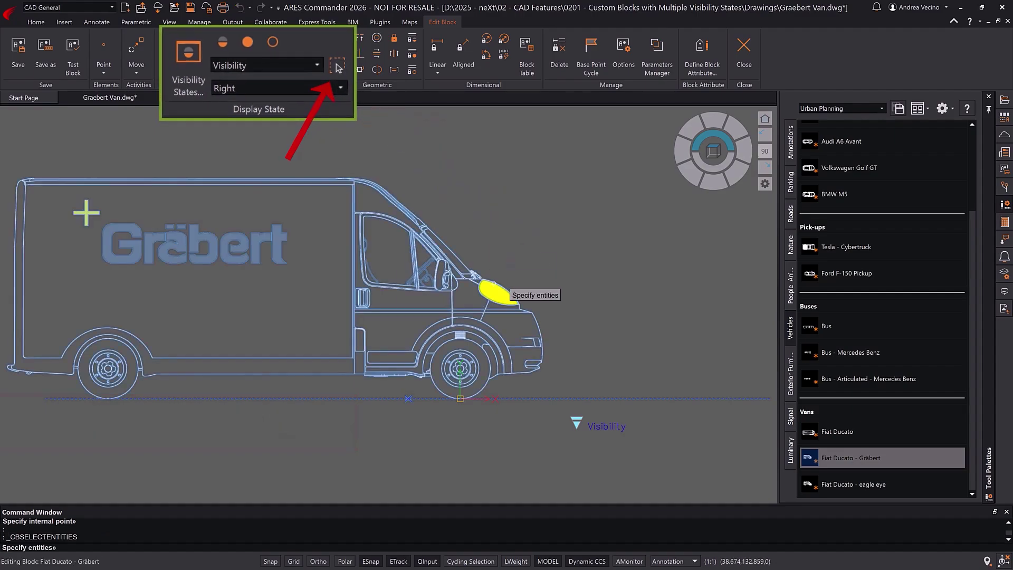
pyautogui.click(498, 291)
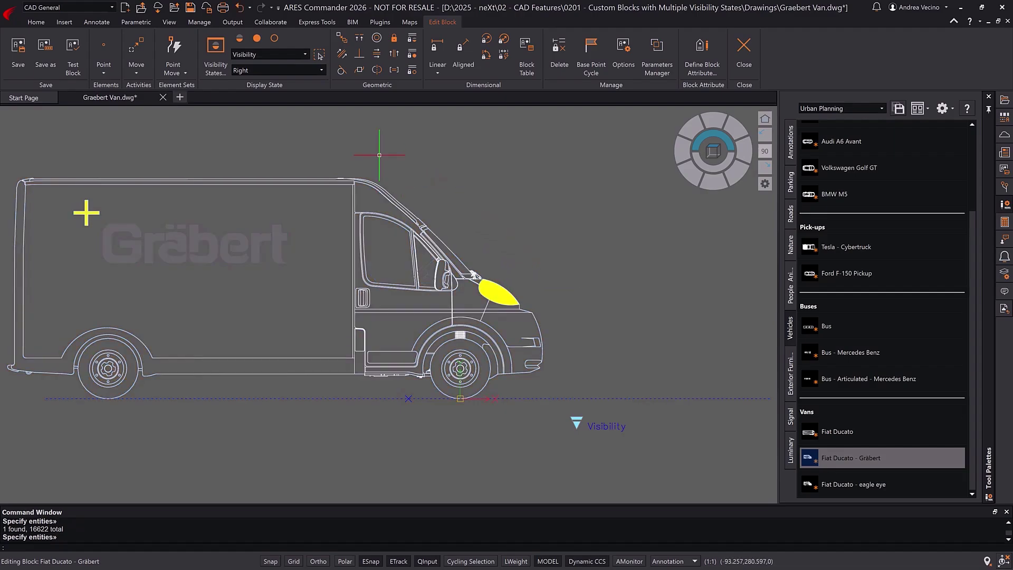
pyautogui.click(286, 69)
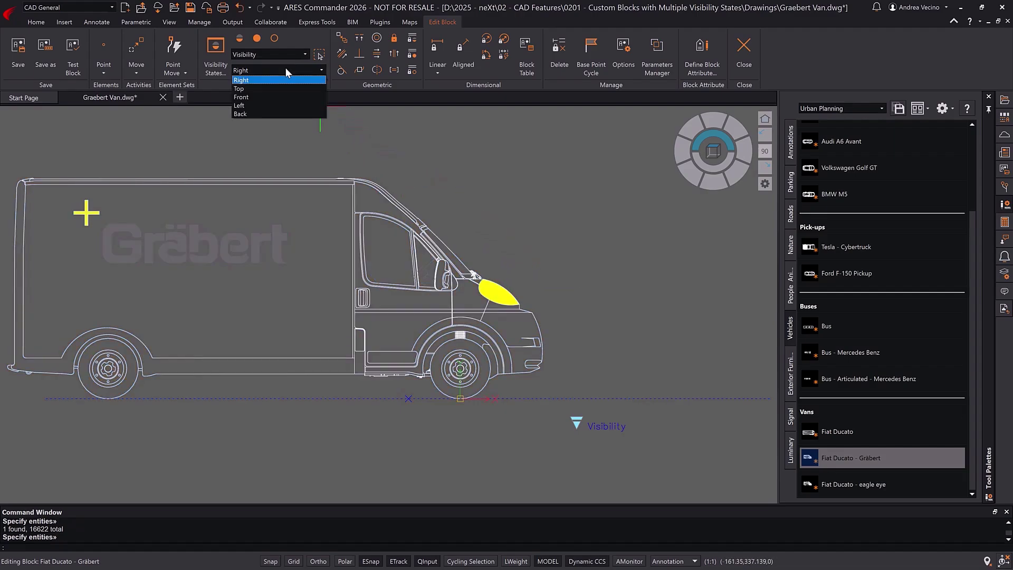
pyautogui.click(286, 110)
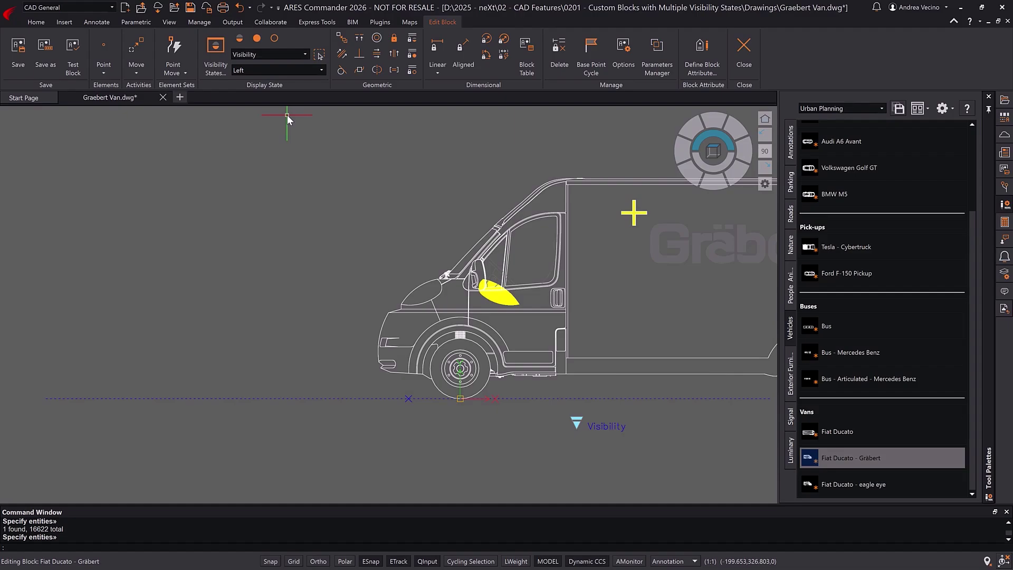
# - Hatch the front headlight solid yellow and make the new hatch visible in the Left state
pyautogui.write('h')
pyautogui.press('Return')
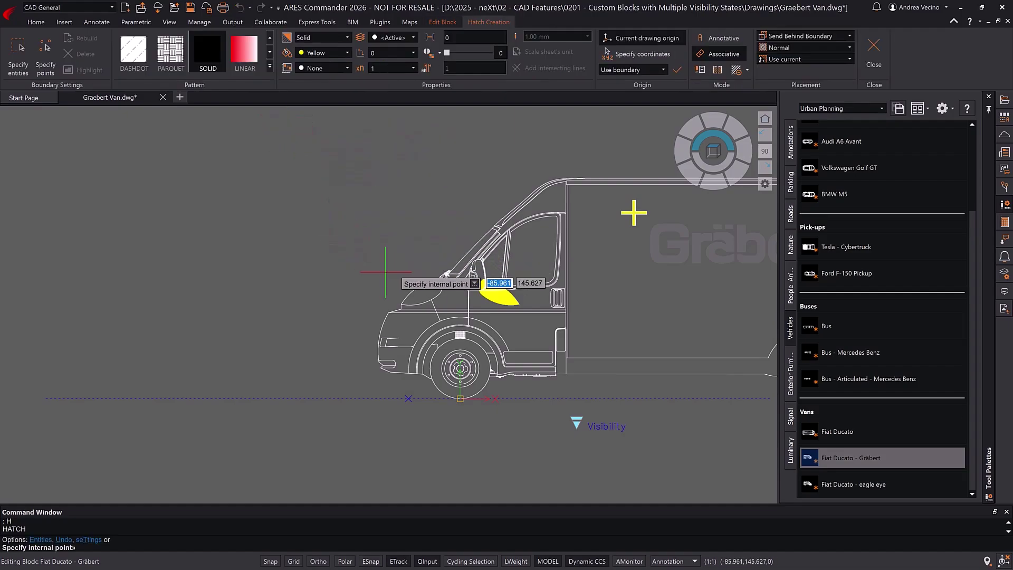
pyautogui.click(420, 295)
pyautogui.press('Return')
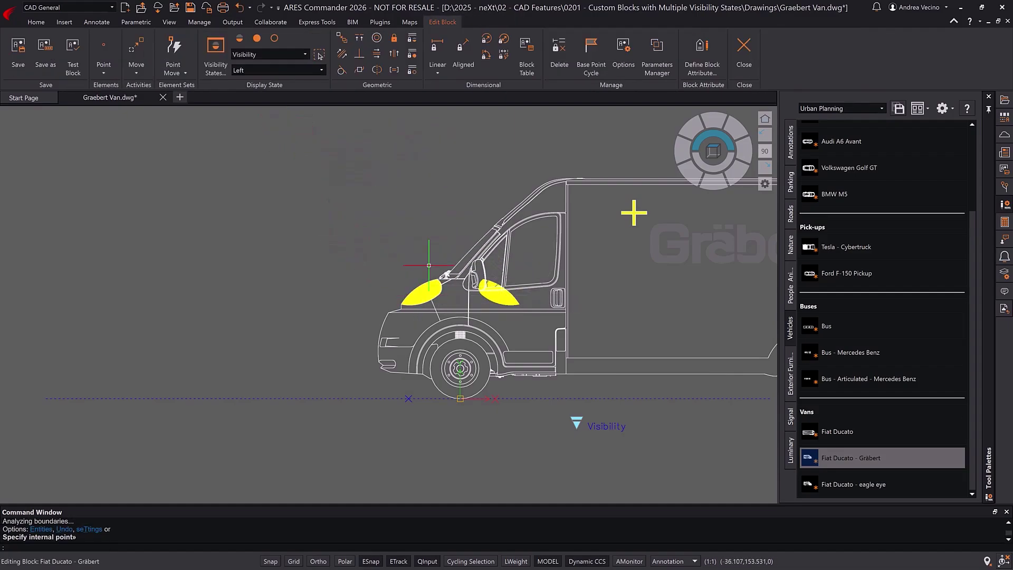
pyautogui.click(321, 55)
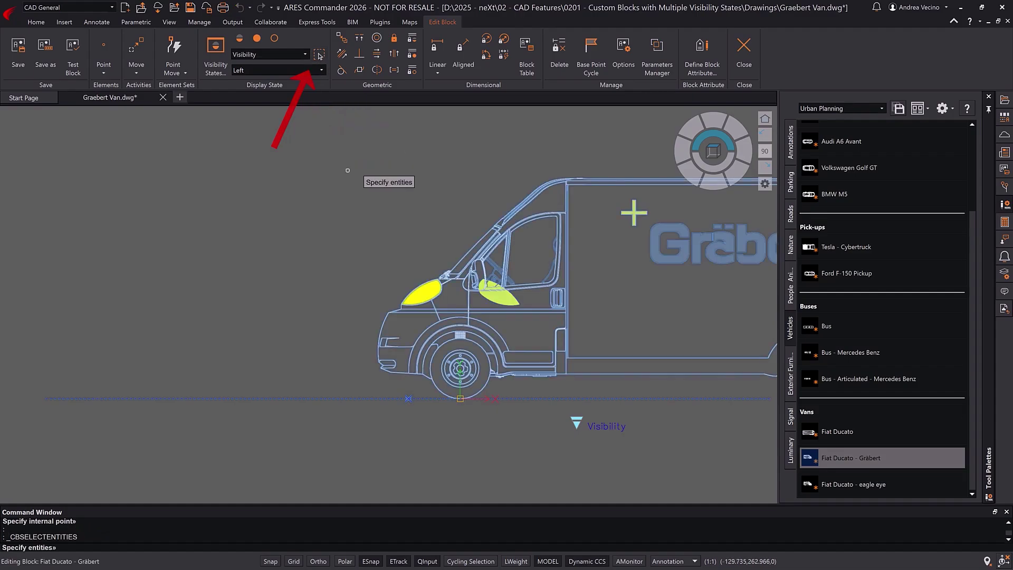
pyautogui.click(419, 300)
pyautogui.press('Return')
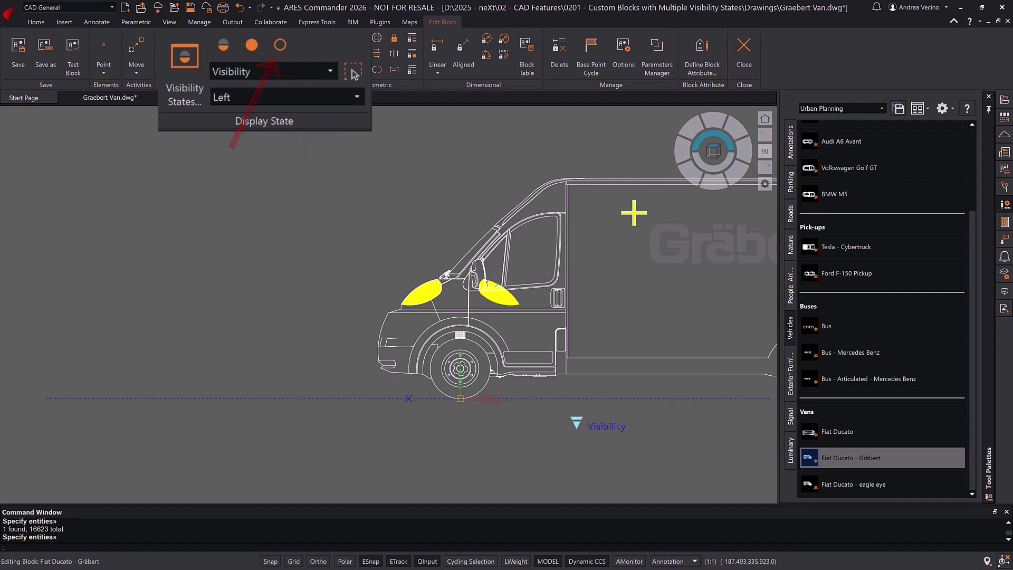
# - Hide the other side's headlight in the Left state, then return to the Right state
pyautogui.click(280, 47)
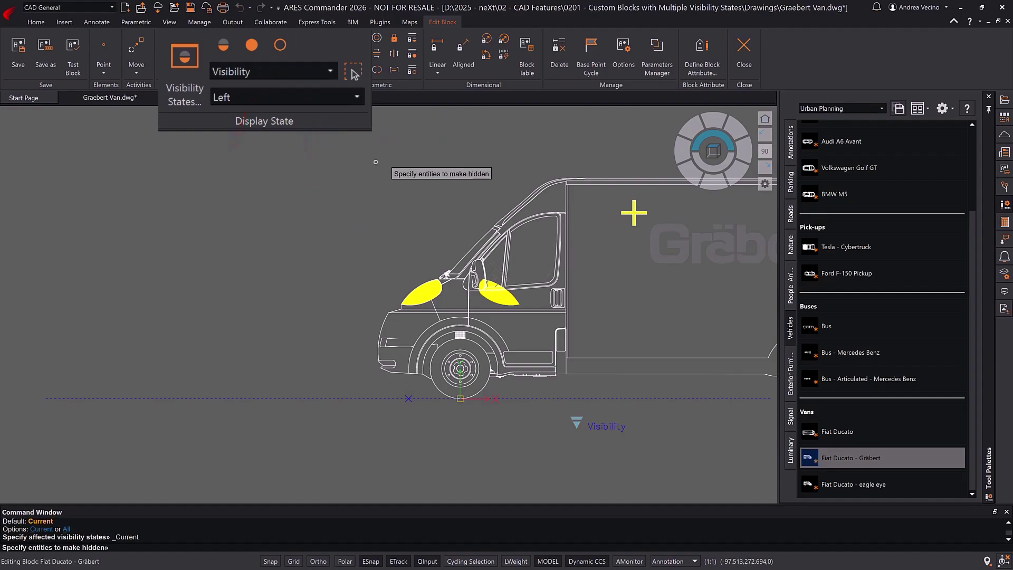
pyautogui.click(485, 298)
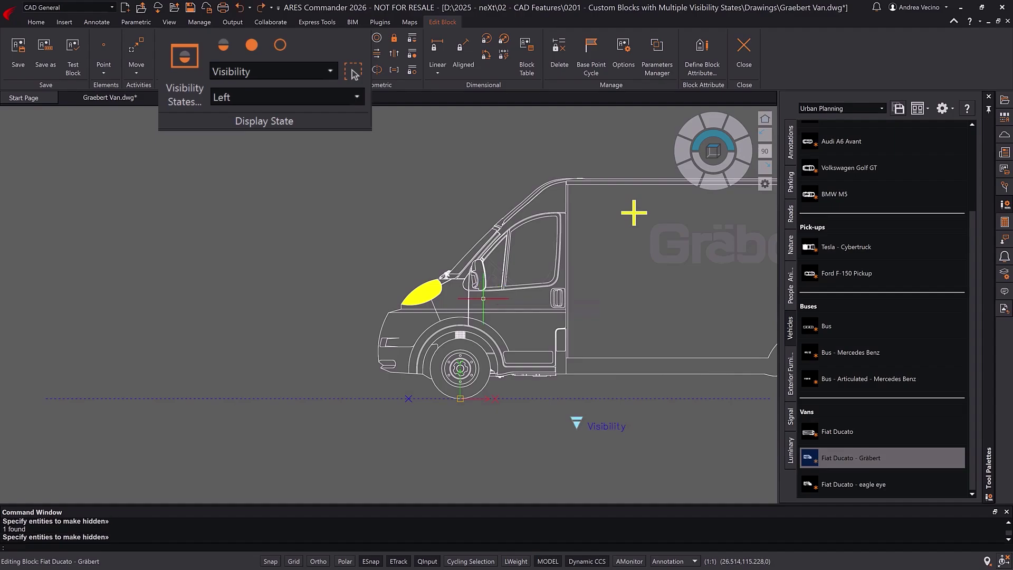
pyautogui.click(335, 98)
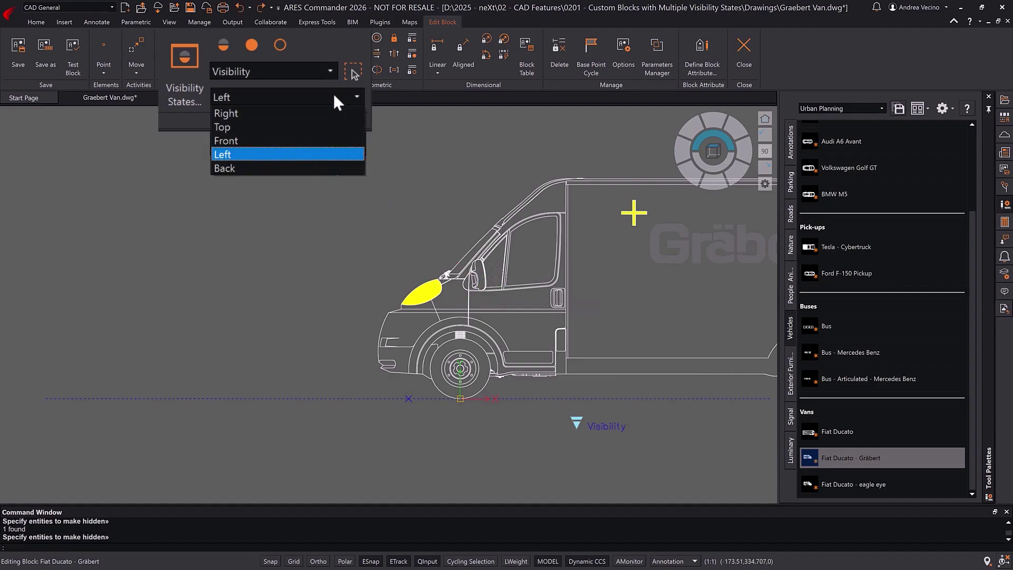
pyautogui.click(321, 113)
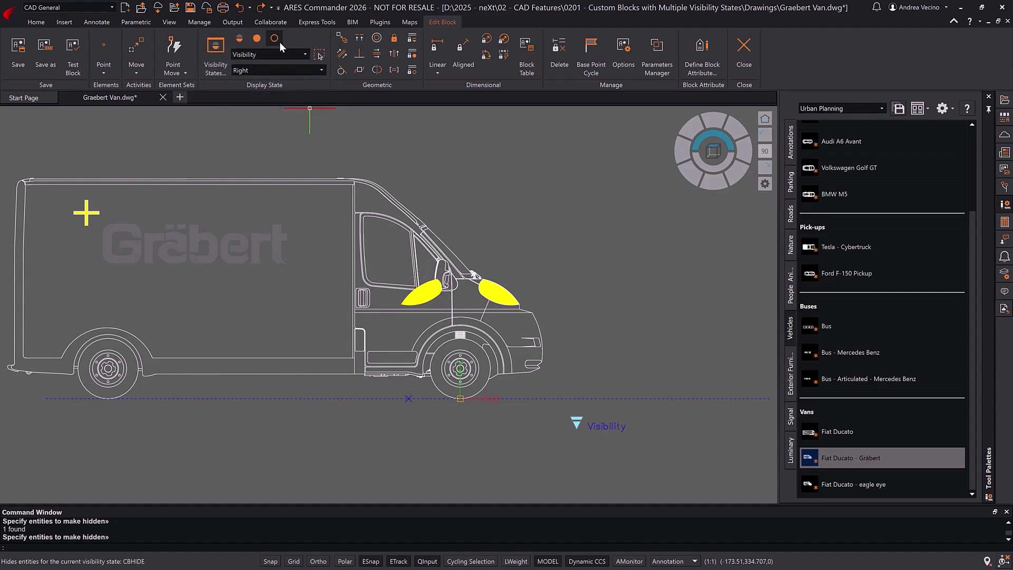
# - Hide the extra headlight in the Right state and both headlights in the Top state
pyautogui.click(425, 293)
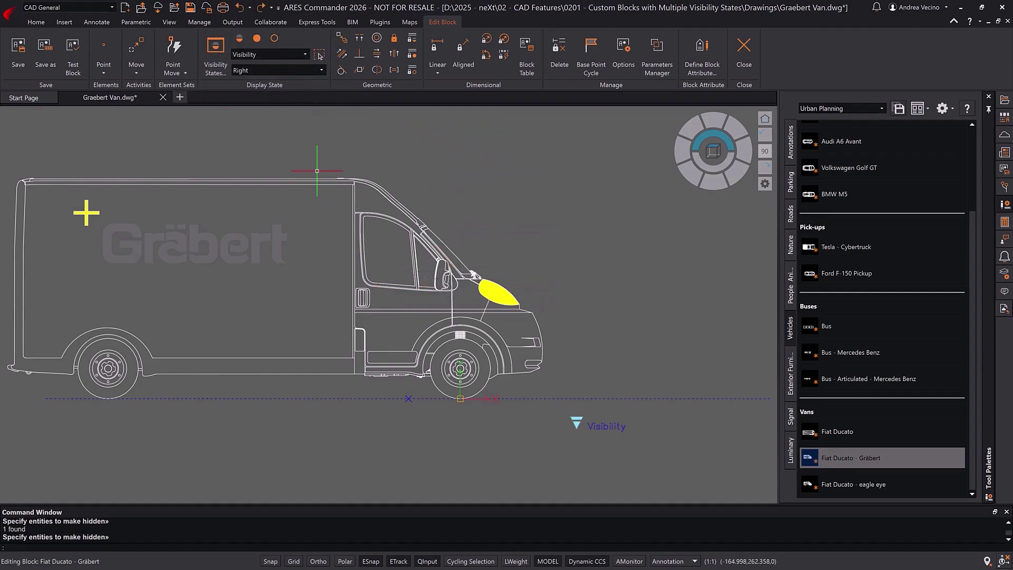
pyautogui.click(294, 68)
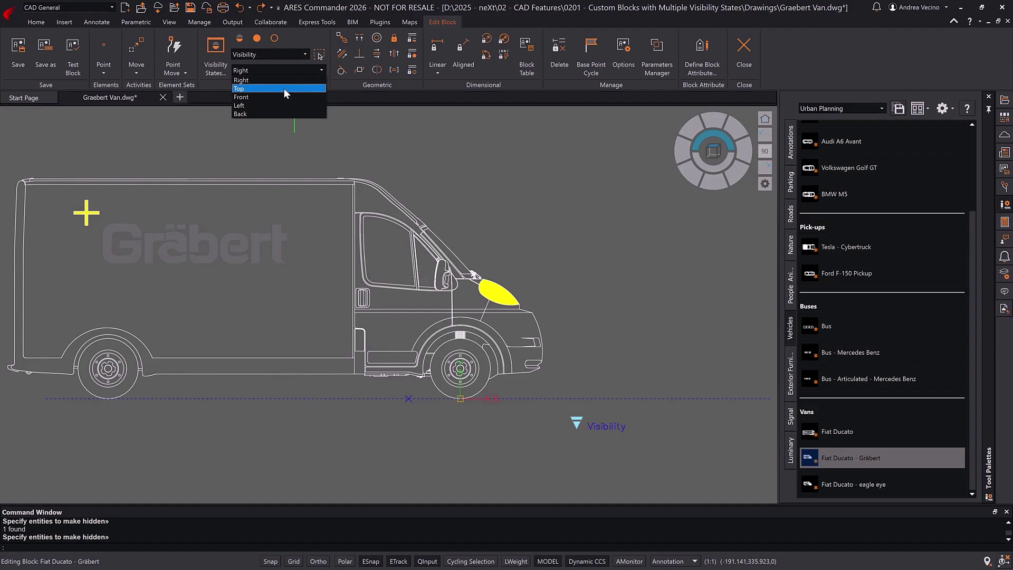
pyautogui.click(284, 87)
pyautogui.click(274, 38)
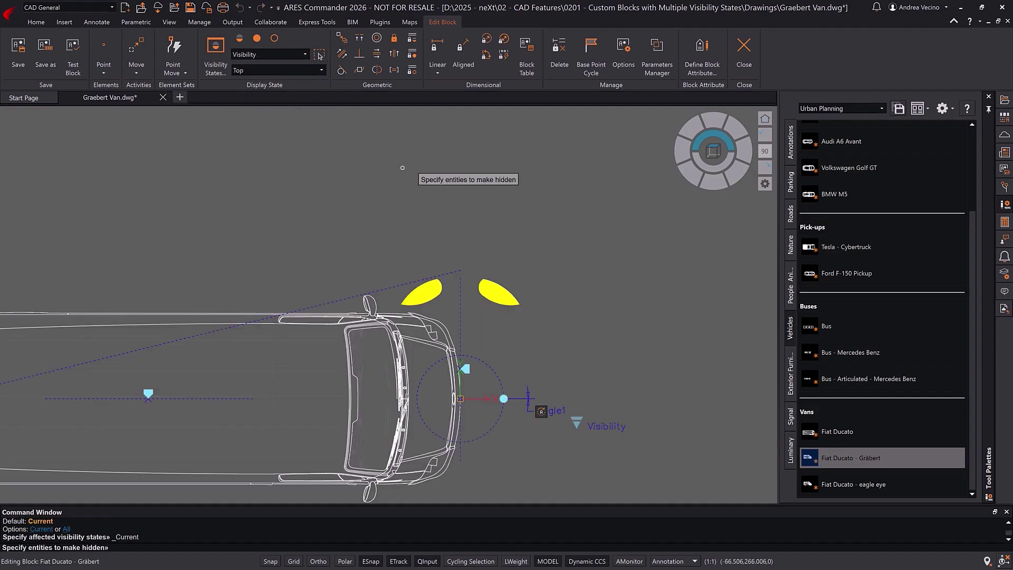
pyautogui.click(434, 292)
pyautogui.click(496, 290)
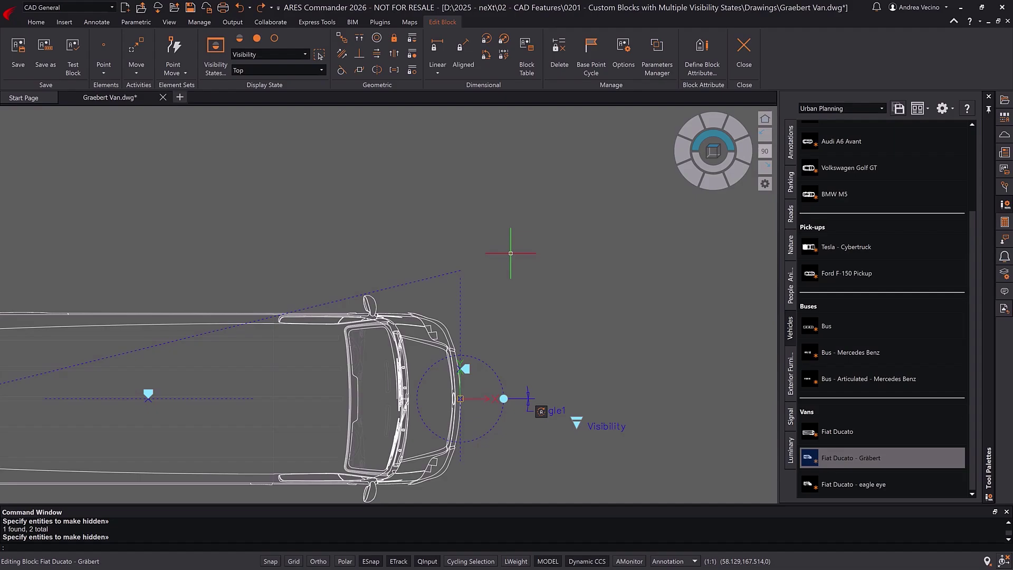
# - Hide both yellow headlight hatches in the Front visibility state
pyautogui.click(295, 69)
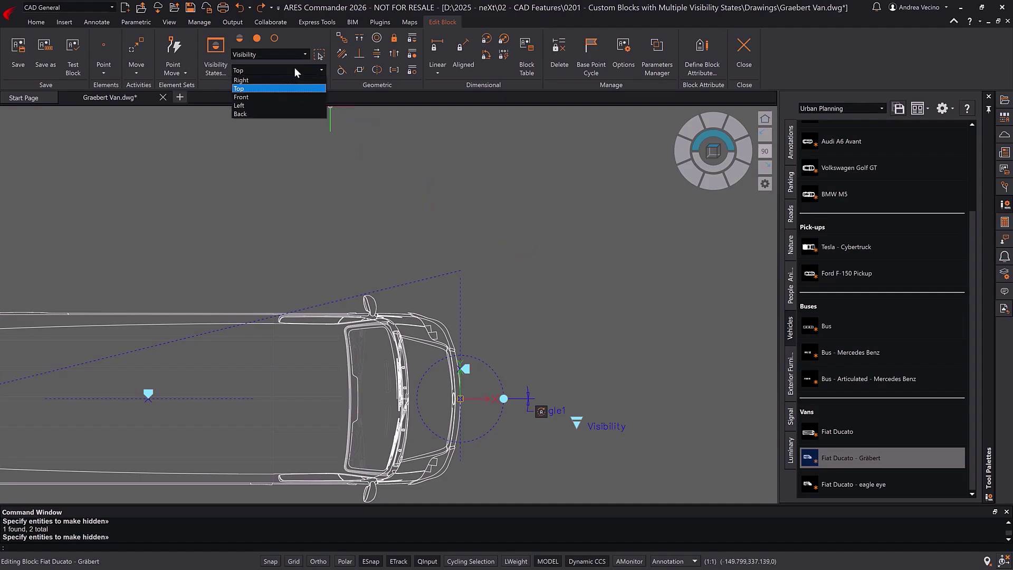
pyautogui.click(283, 97)
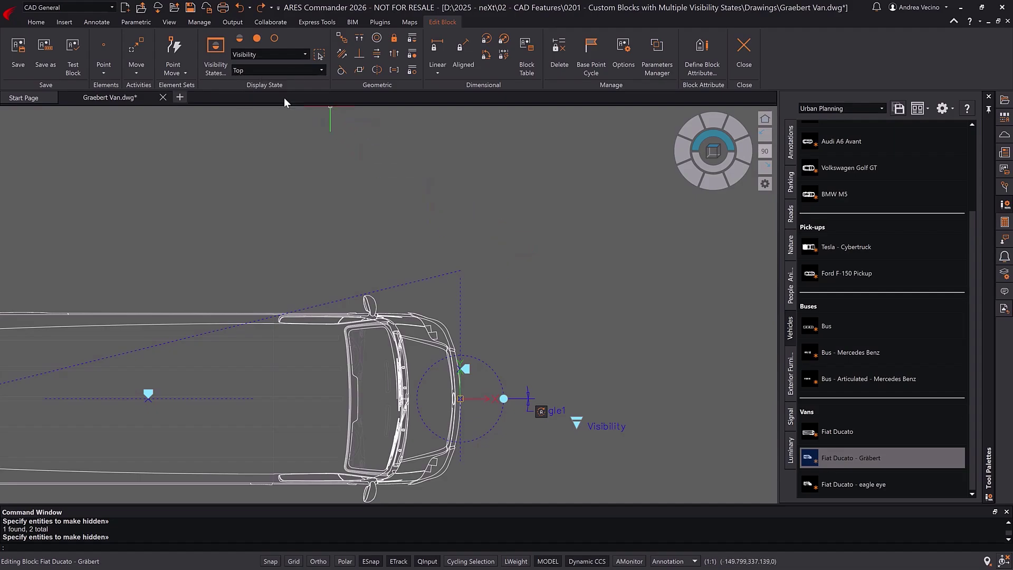
pyautogui.click(274, 38)
pyautogui.click(425, 294)
pyautogui.click(476, 297)
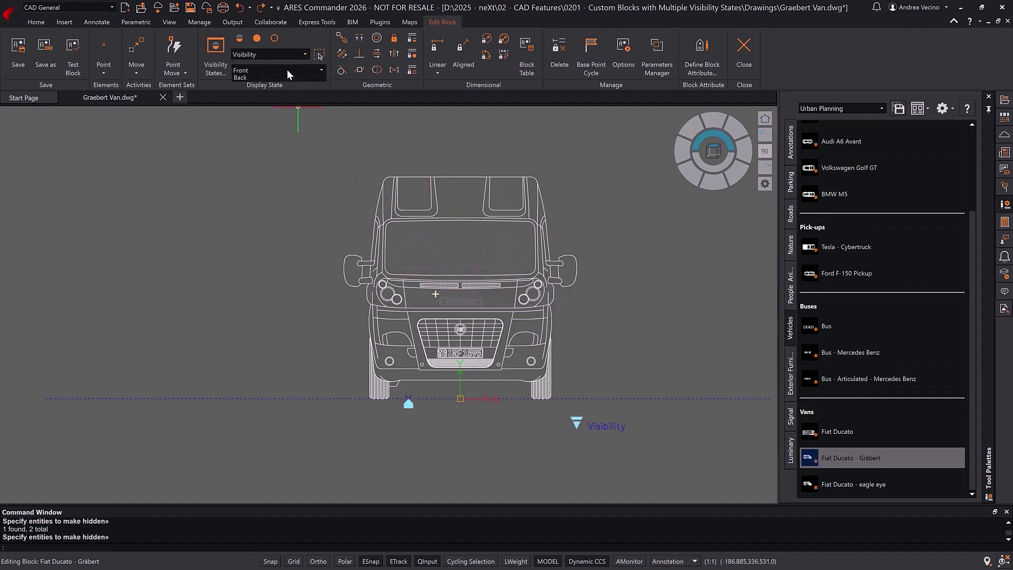
# - Check the Left state, then hide both yellow headlight hatches in the Back state
pyautogui.click(287, 70)
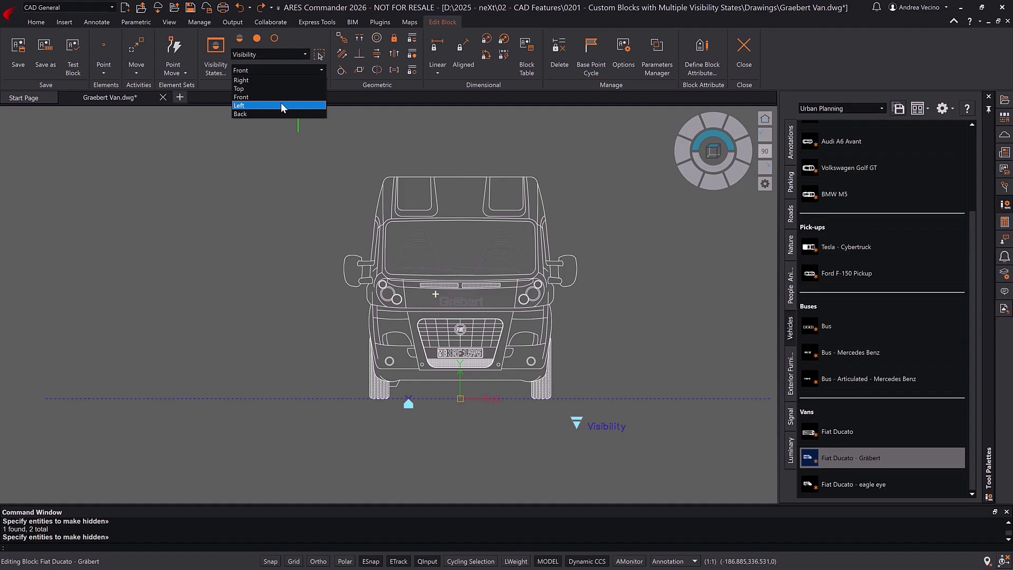
pyautogui.click(280, 104)
pyautogui.click(291, 72)
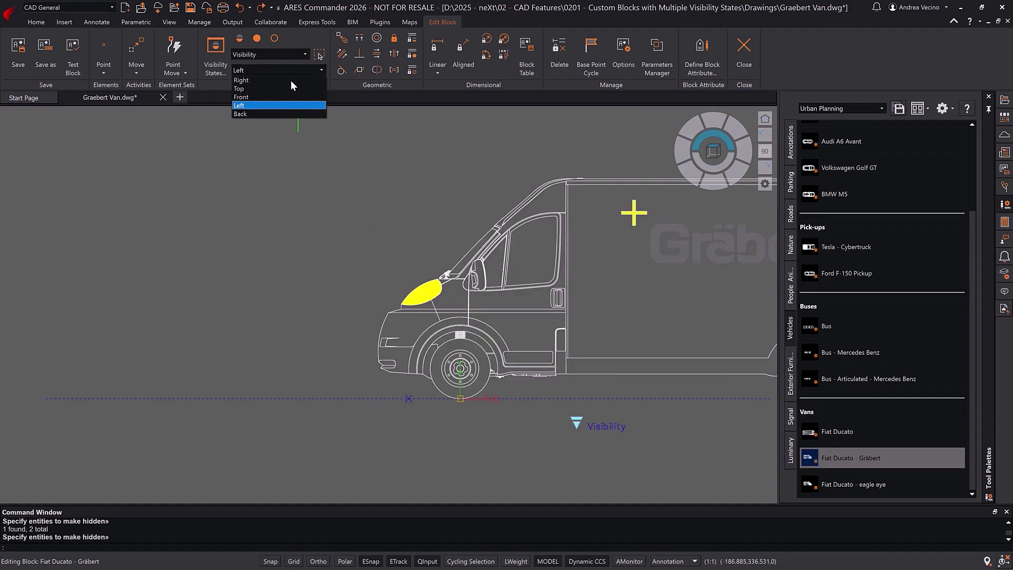
pyautogui.click(281, 111)
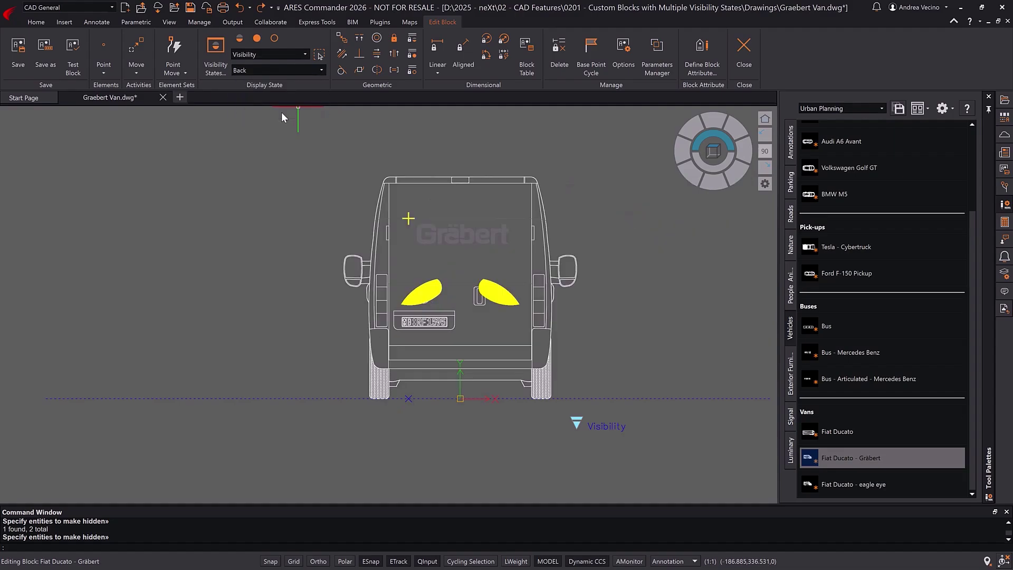
pyautogui.click(275, 39)
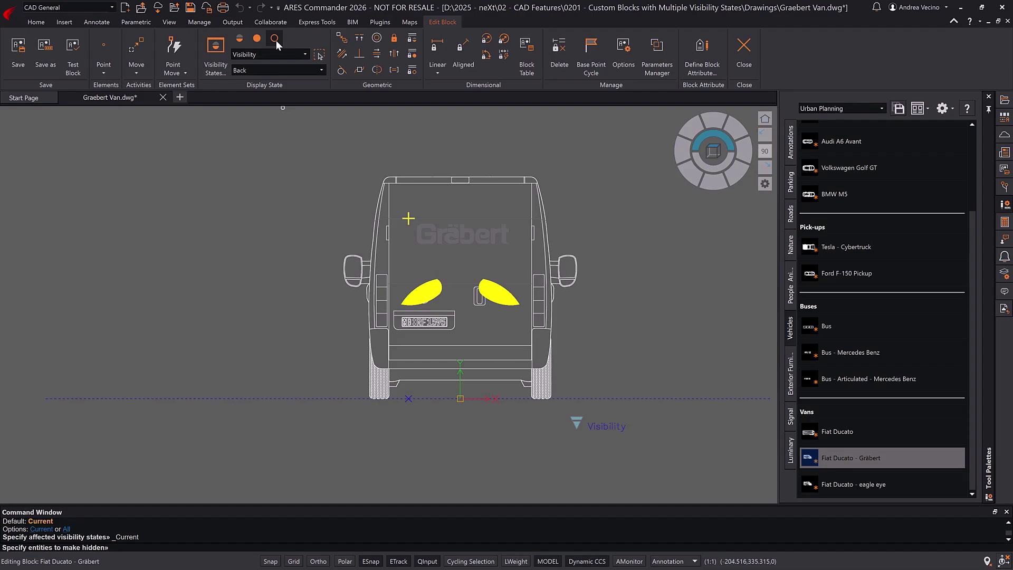
pyautogui.click(430, 288)
pyautogui.click(500, 290)
pyautogui.press('Return')
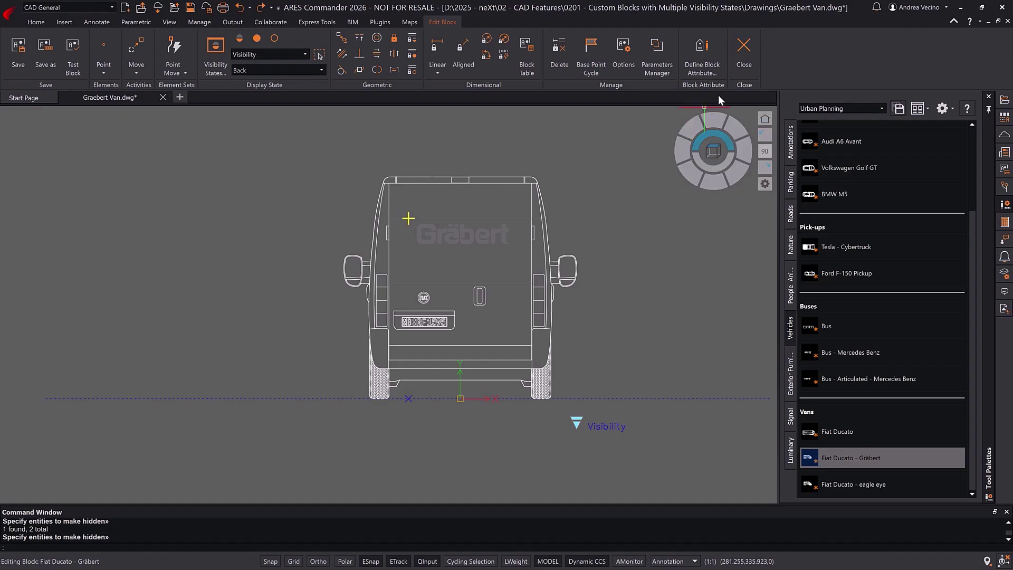
# - Save the edited van block and try its side and top visibility states
pyautogui.click(745, 62)
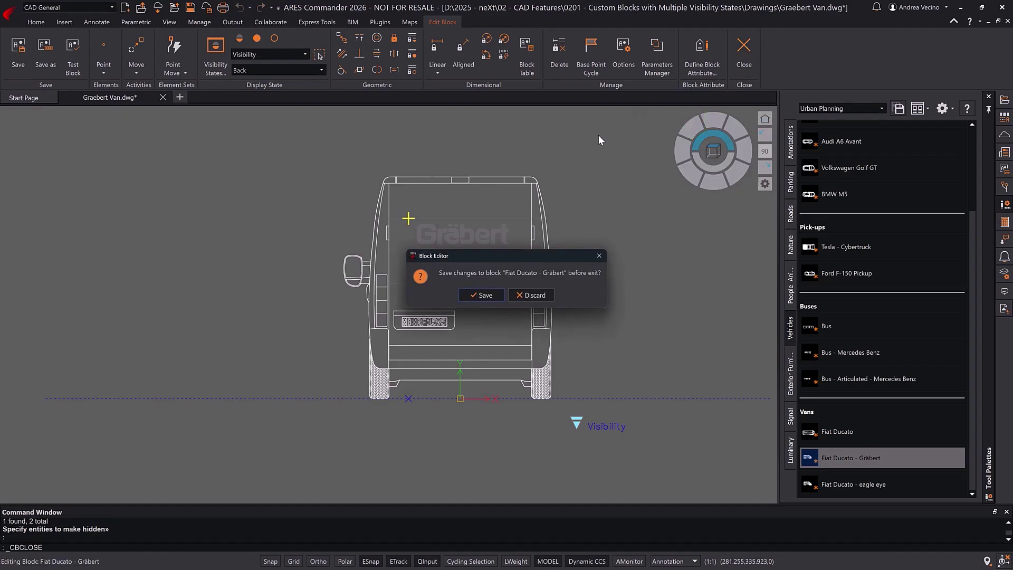
pyautogui.click(483, 295)
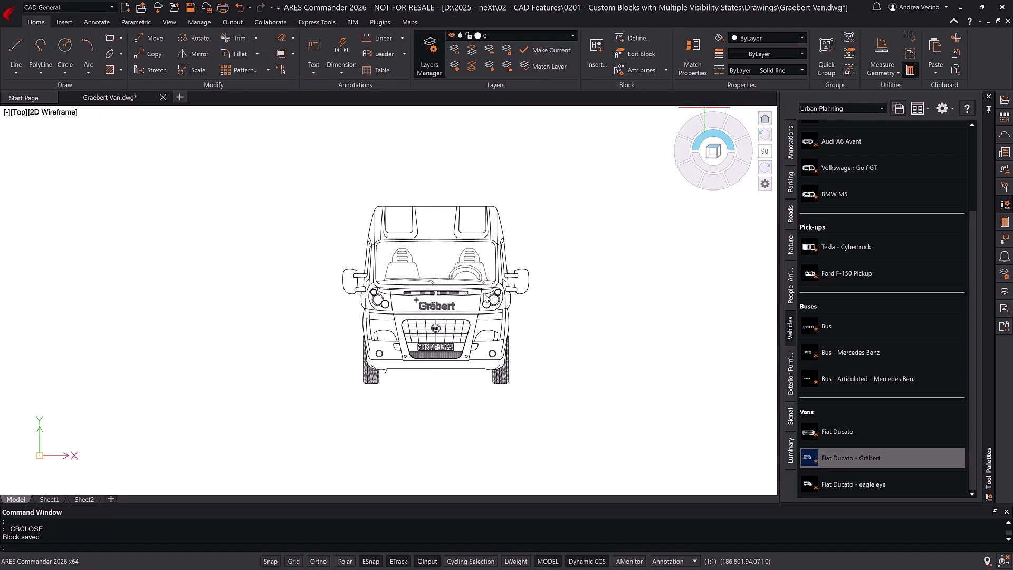
pyautogui.click(529, 402)
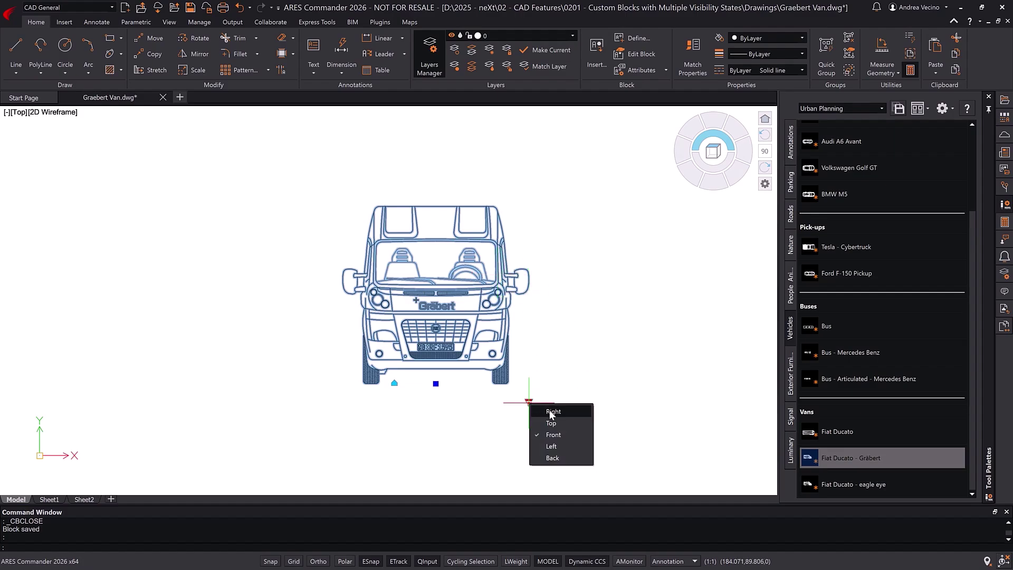
pyautogui.click(556, 416)
pyautogui.click(529, 403)
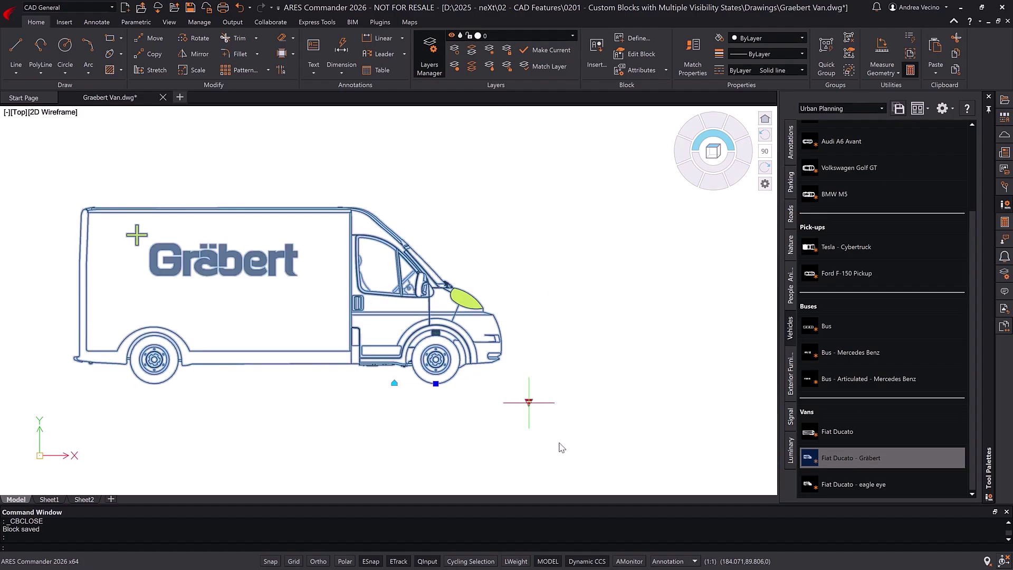
pyautogui.click(529, 403)
pyautogui.click(542, 421)
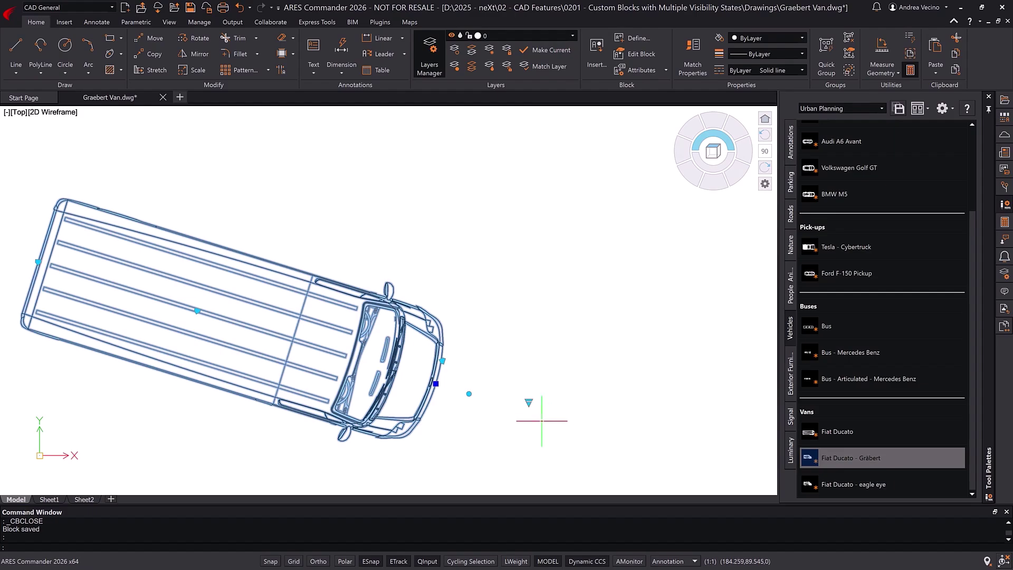
# - Rotate the van to 0 degrees and bring it toward the centre of the view
pyautogui.click(470, 394)
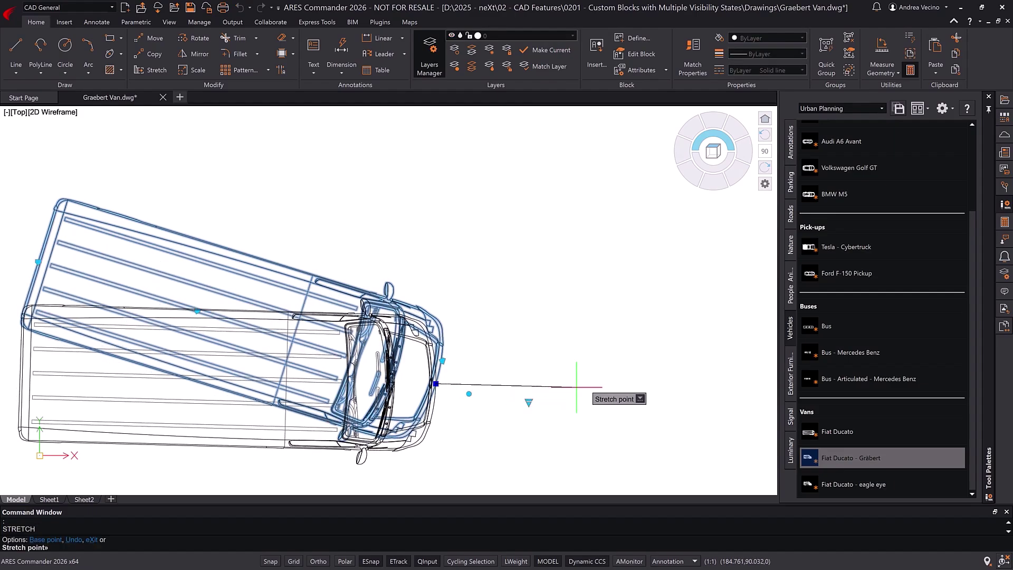
pyautogui.write('0')
pyautogui.press('Return')
pyautogui.press('Escape')
pyautogui.moveTo(577, 387); pyautogui.dragTo(697, 299, button='middle')
# - Set the van to its Right side view showing the yellow headlight and recentre on it
pyautogui.click(570, 322)
pyautogui.click(666, 310)
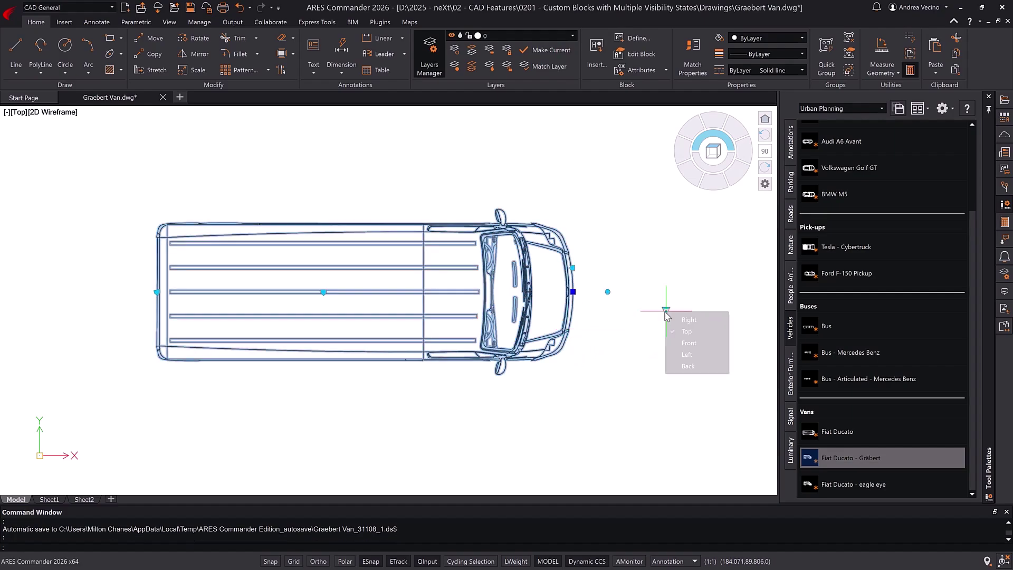
pyautogui.click(673, 319)
pyautogui.press('Escape')
pyautogui.moveTo(671, 318); pyautogui.dragTo(656, 414, button='middle')
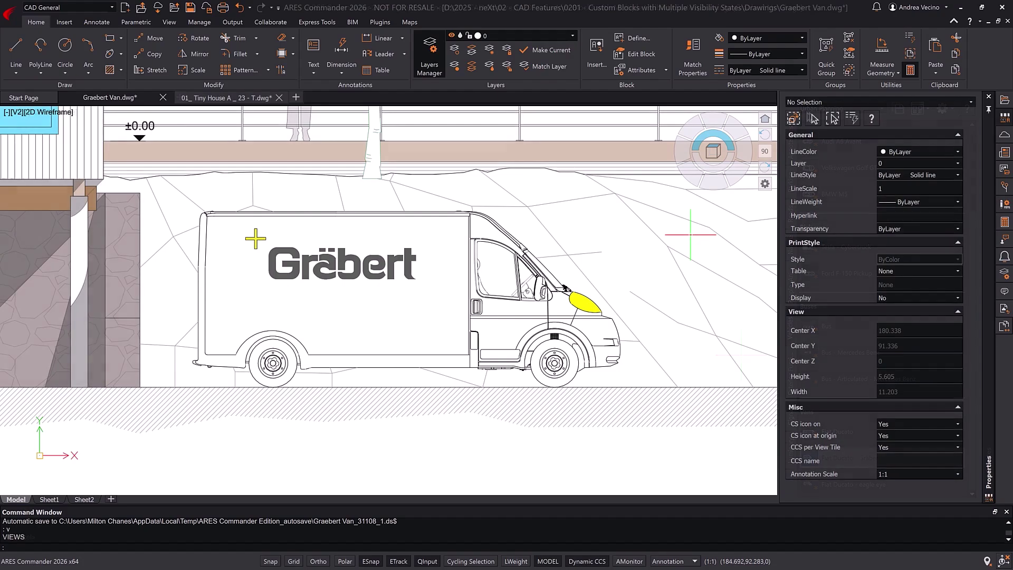
# - Zoom out to the full Tiny House elevation with the side-on van beside the house
pyautogui.click(712, 141)
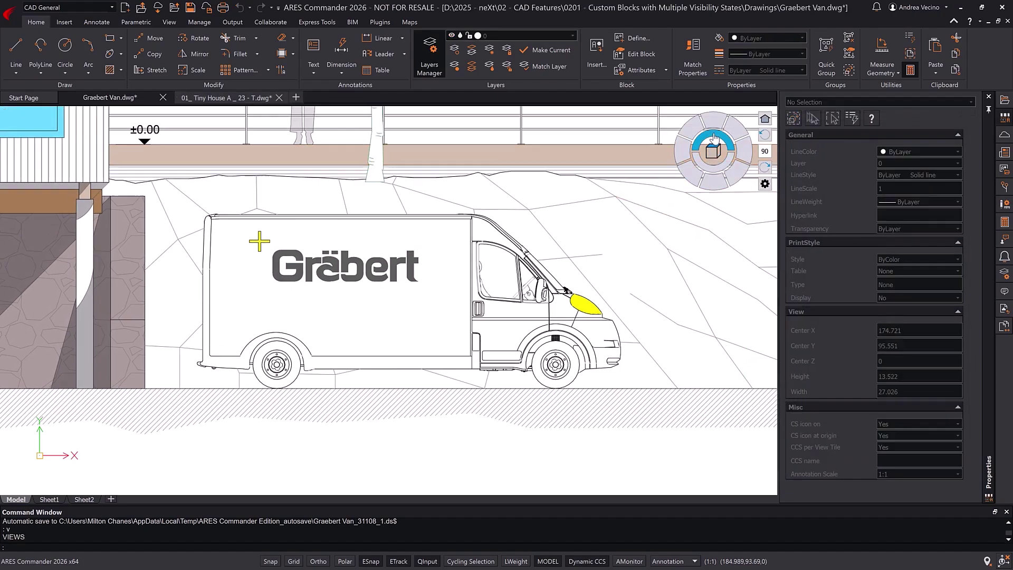